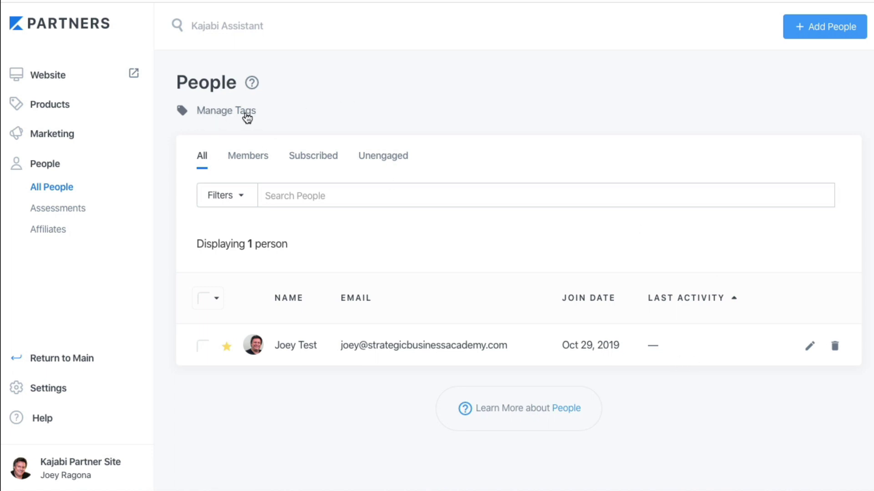
- Review the list of existing contact tags and return to the people overview
left_click(229, 111)
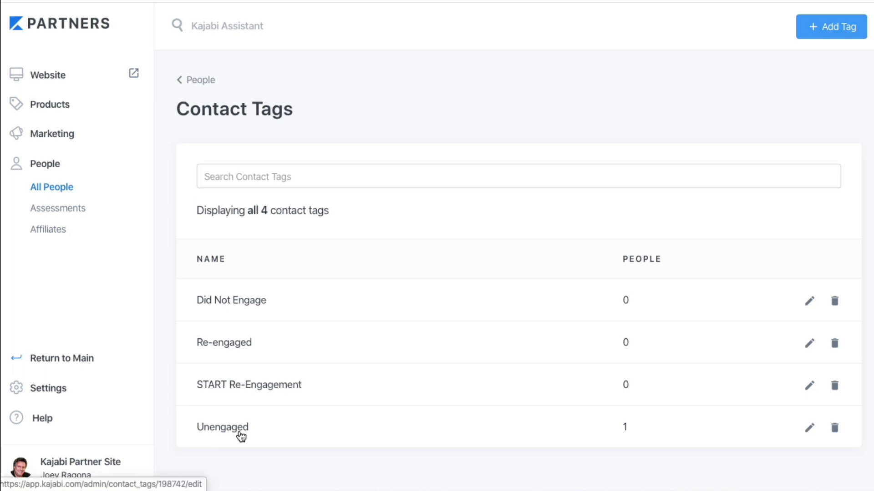
left_click(208, 85)
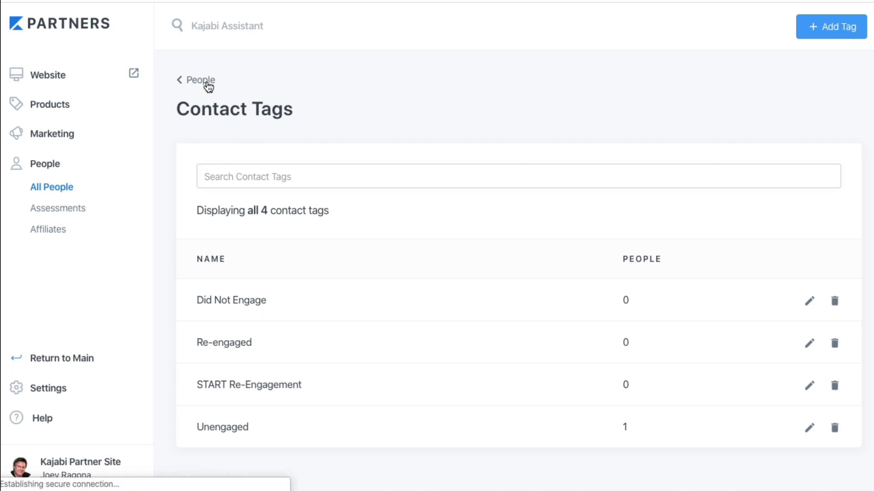
- Open the Re Engagement Campaign sequence from the email campaigns
left_click(55, 143)
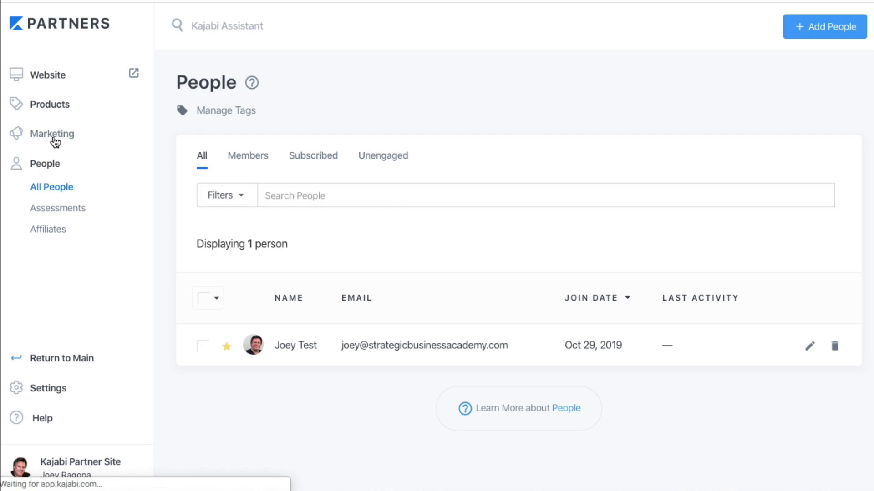
left_click(57, 189)
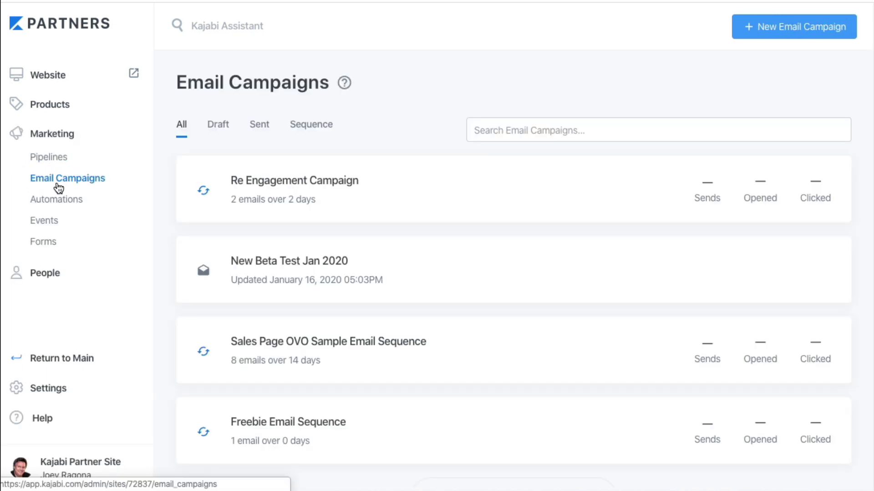
mouse_move(302, 193)
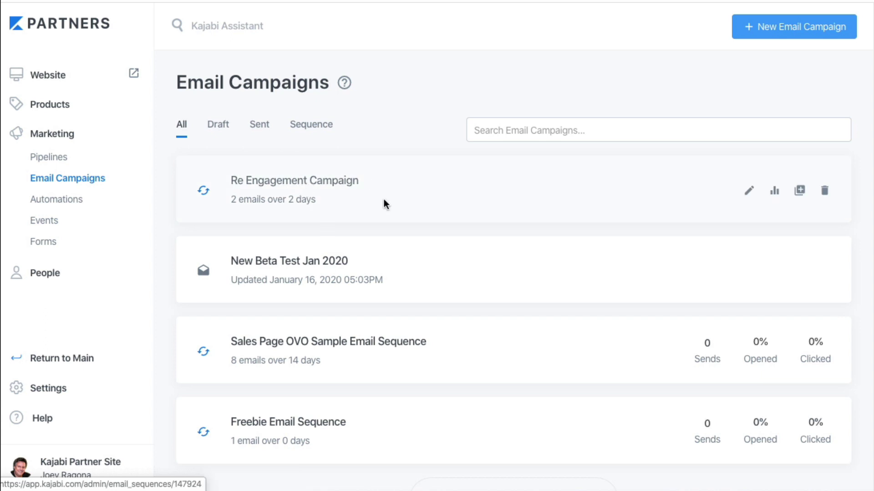
left_click(313, 194)
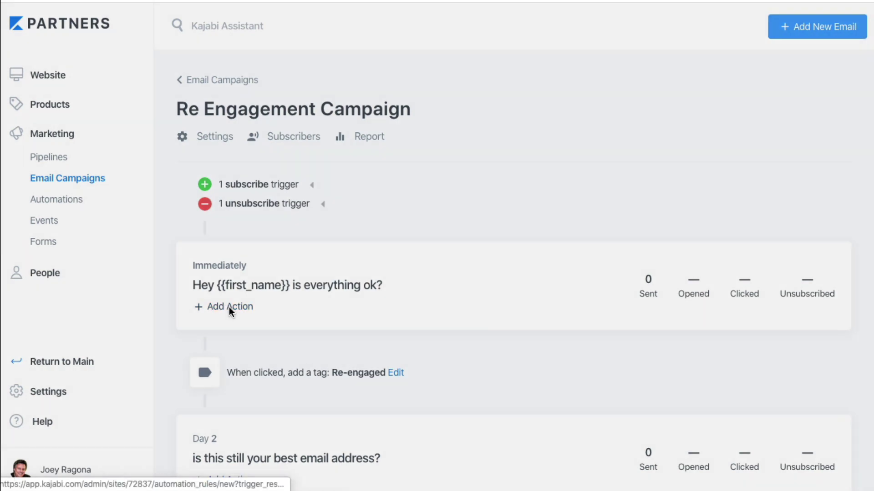
- Add an automation to the first email that adds the Unengaged tag when the email is sent, and save it
left_click(229, 306)
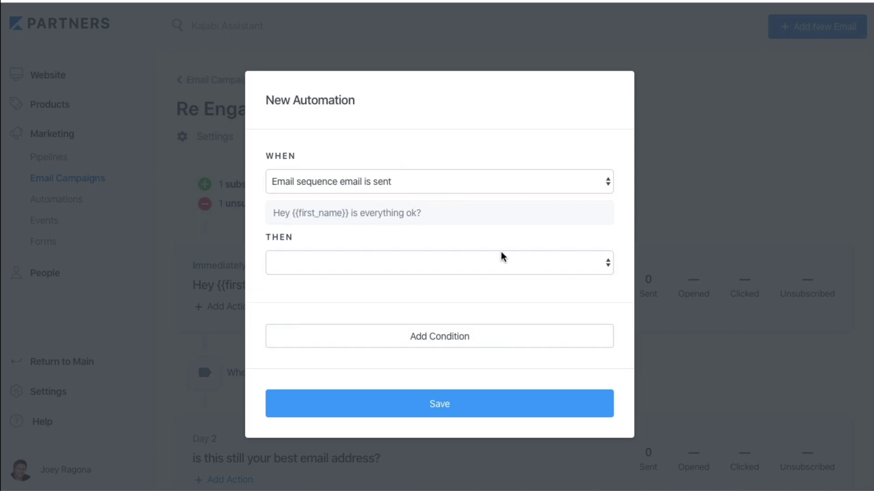
left_click(597, 267)
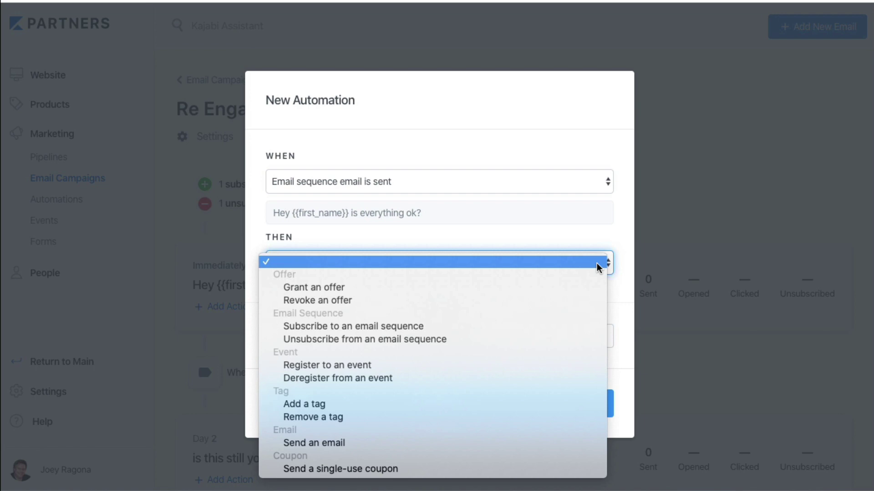
left_click(339, 403)
left_click(605, 297)
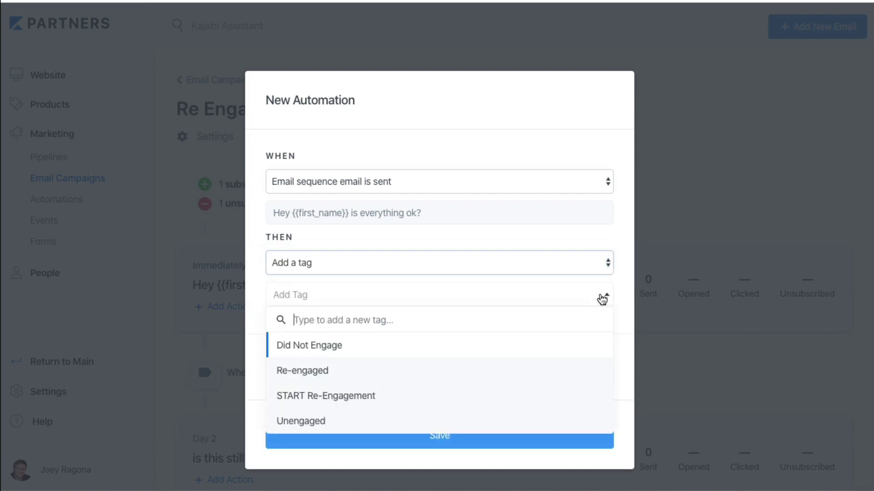
left_click(336, 421)
left_click(471, 433)
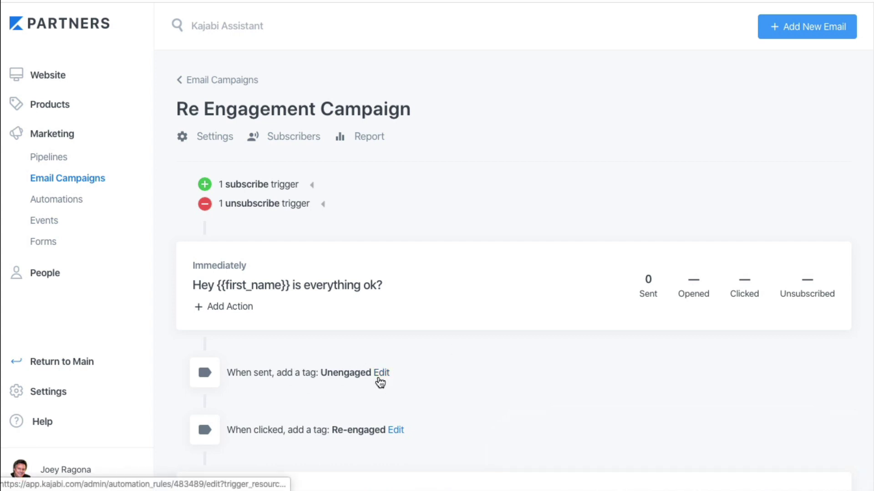
- Set the first email's click automation to add the Re-engaged tag and save it
scroll(430, 355, "down", 2)
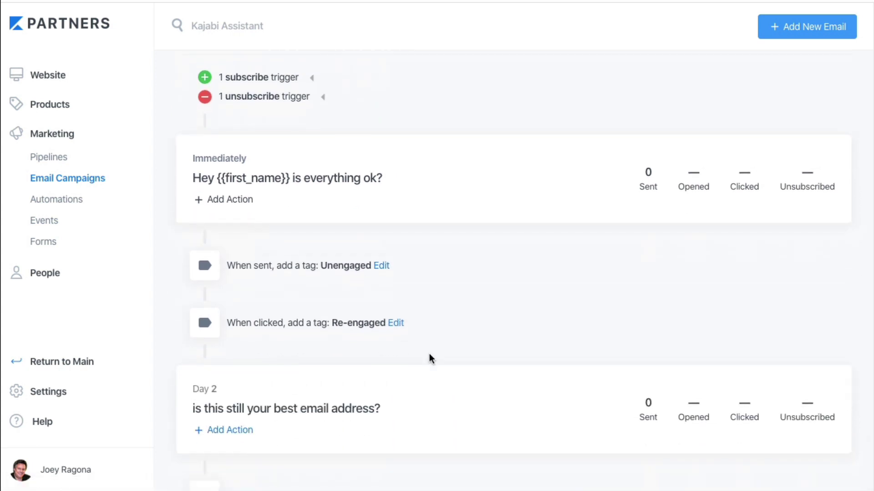
left_click(394, 322)
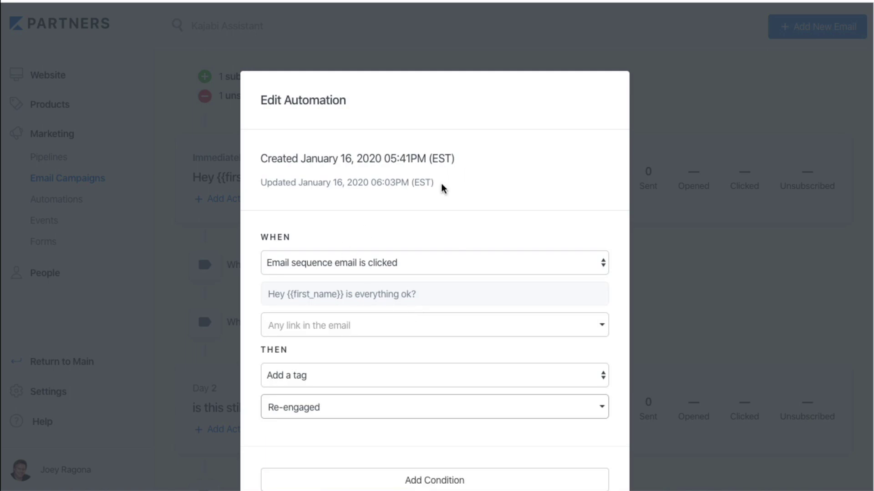
scroll(498, 274, "down", 1)
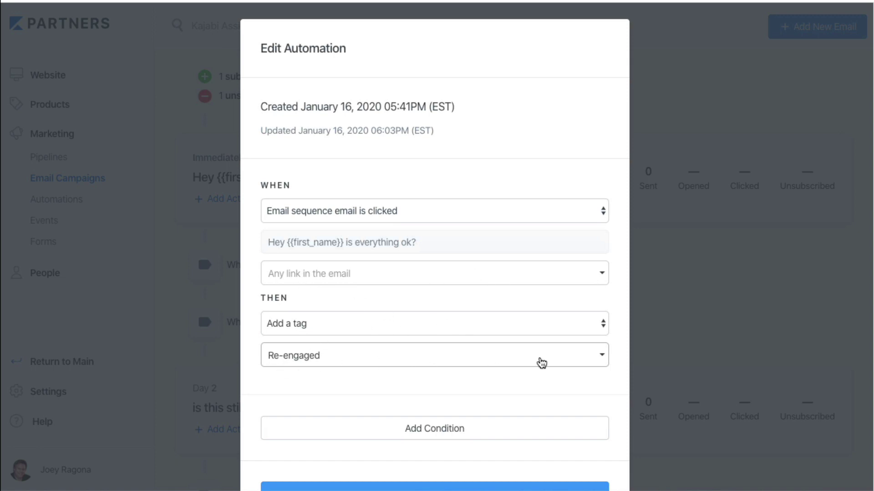
left_click(595, 360)
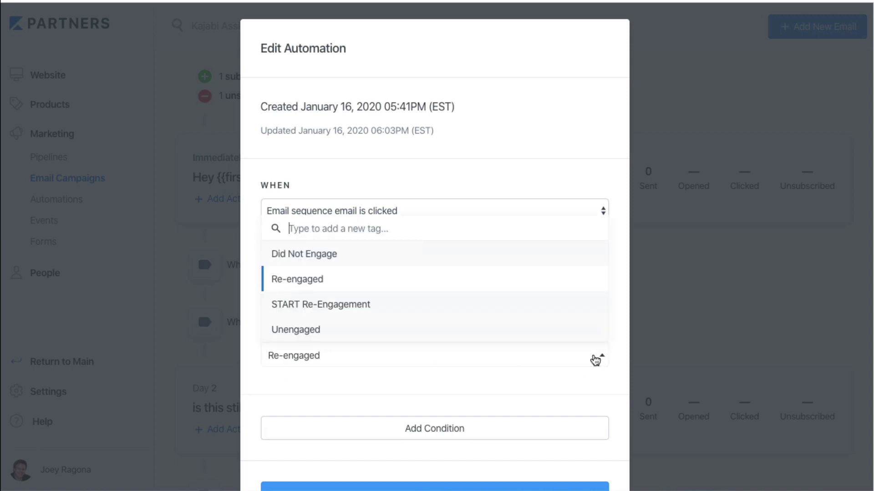
left_click(355, 286)
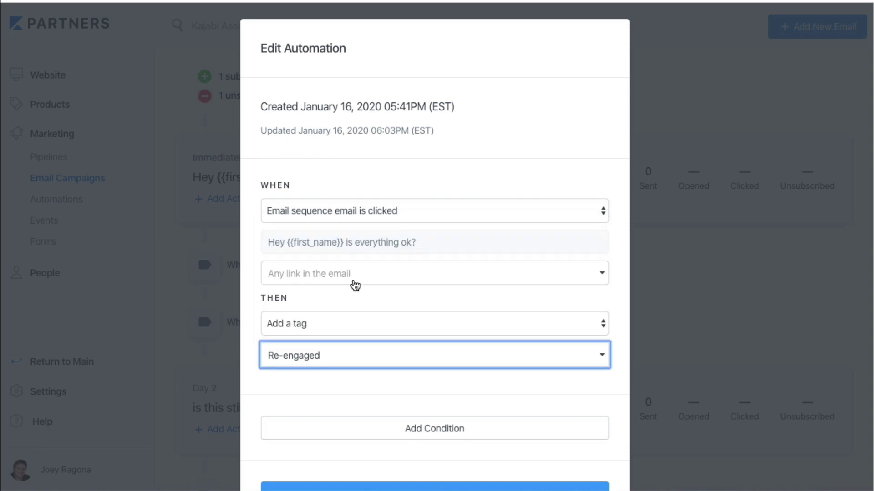
scroll(559, 335, "down", 2)
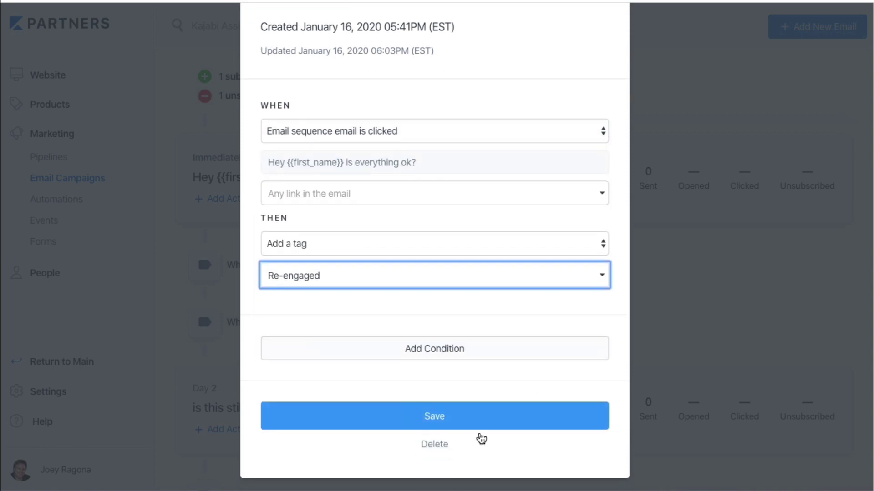
left_click(536, 421)
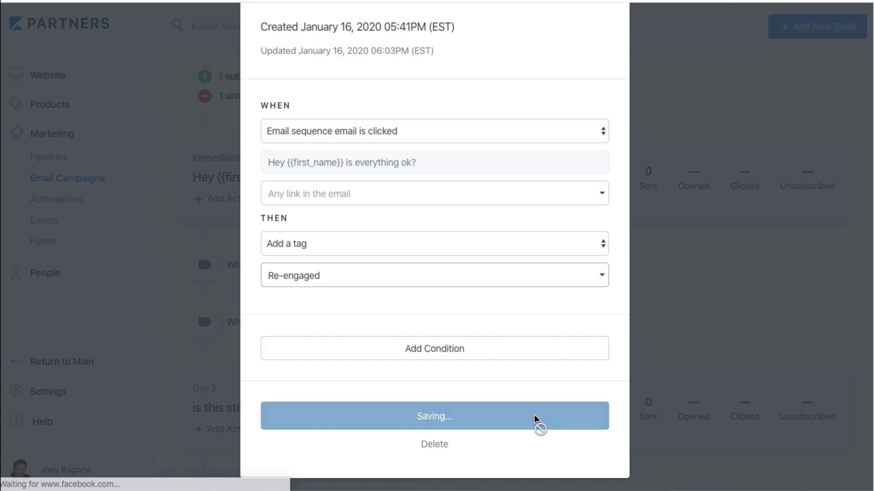
- Expand the campaign's subscribe trigger and examine its START Re-Engagement tag and condition, leaving without saving
scroll(368, 343, "down", 1)
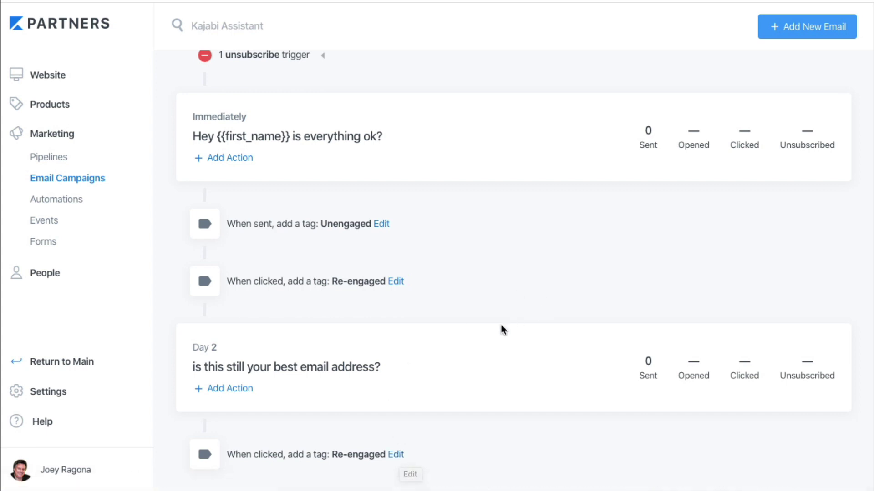
scroll(494, 344, "up", 3)
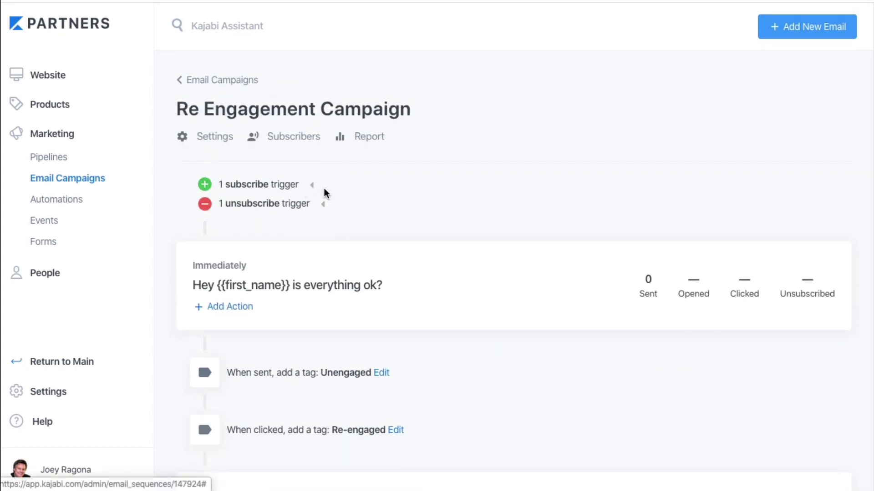
left_click(310, 189)
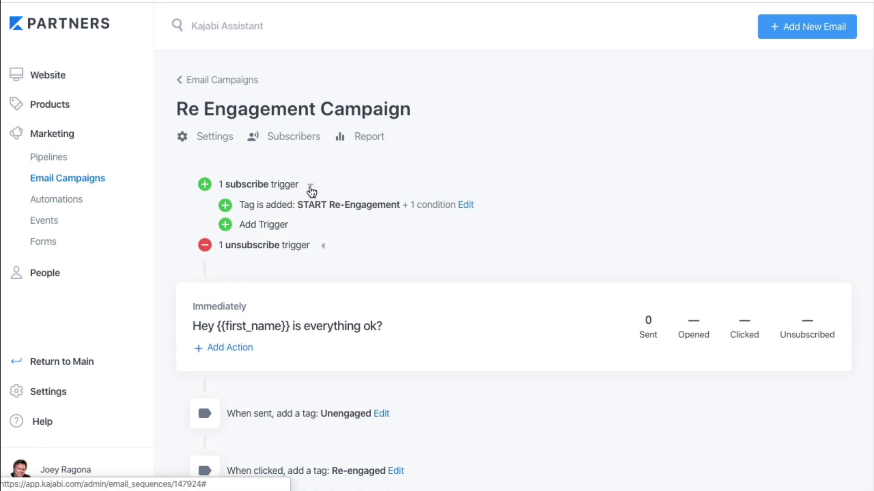
left_click(464, 212)
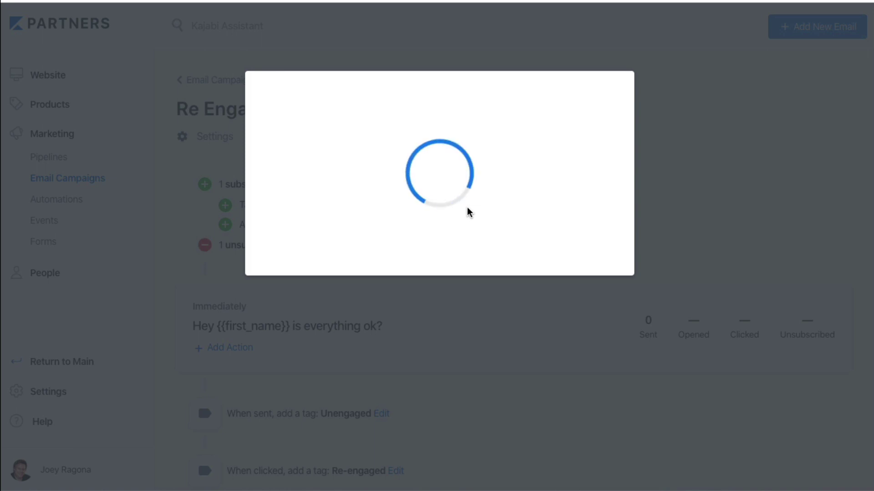
scroll(443, 184, "down", 2)
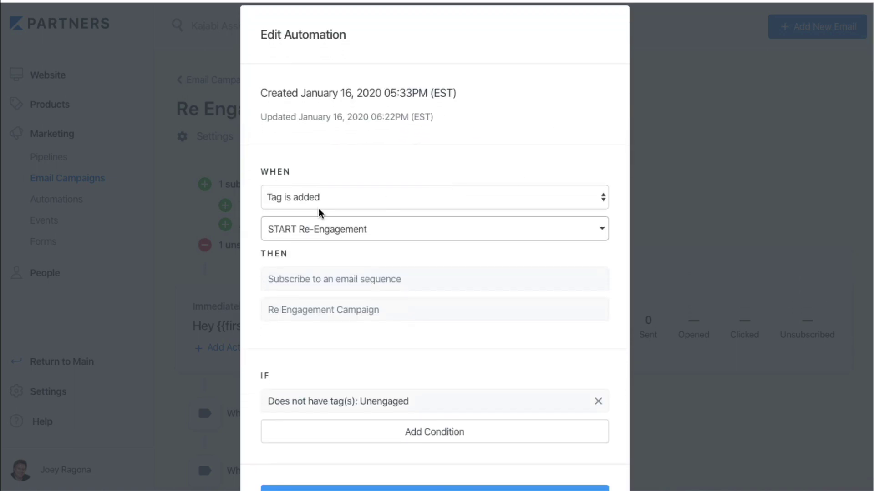
left_click(589, 230)
left_click(332, 341)
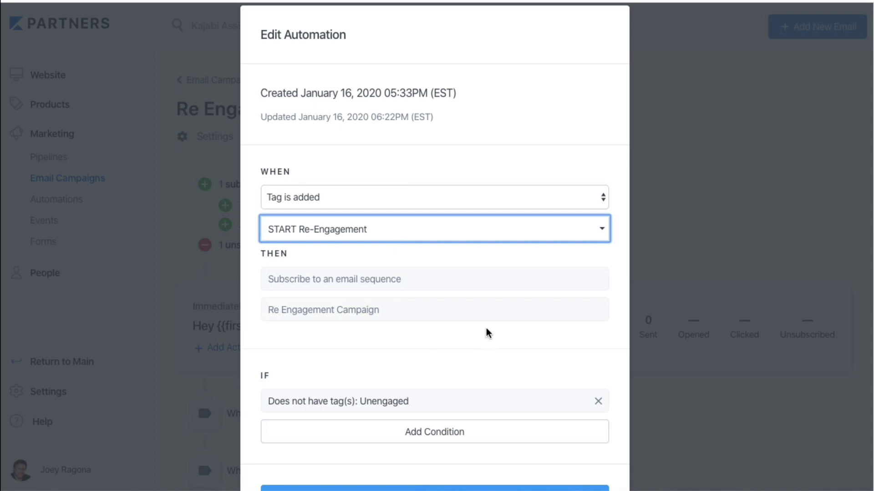
scroll(486, 333, "down", 2)
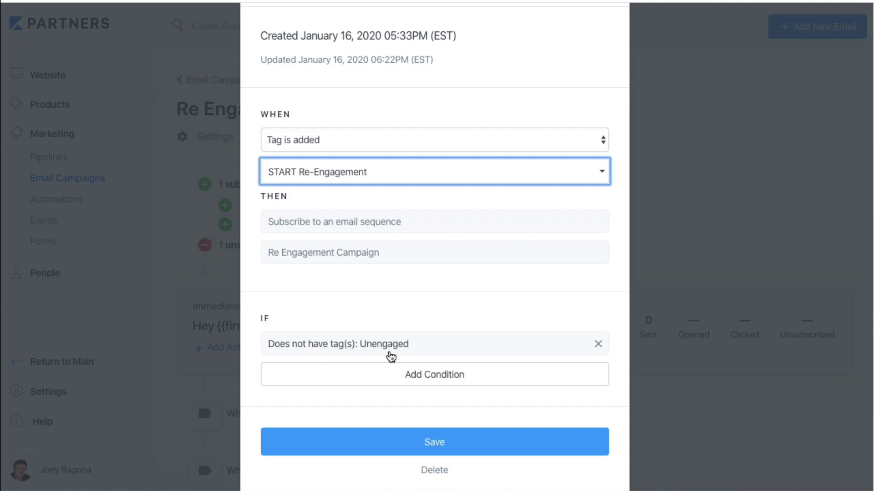
left_click(716, 232)
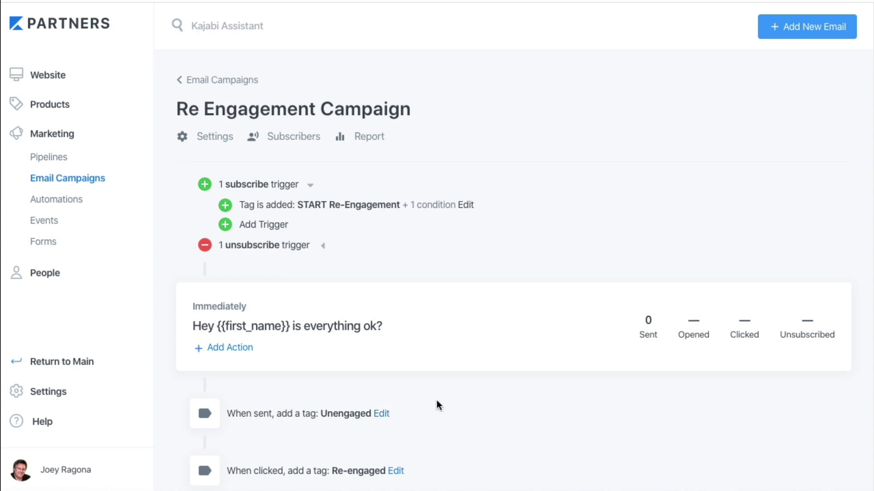
- Recheck the subscribe trigger's condition against the tag actions attached to the sequence's emails
scroll(436, 402, "down", 3)
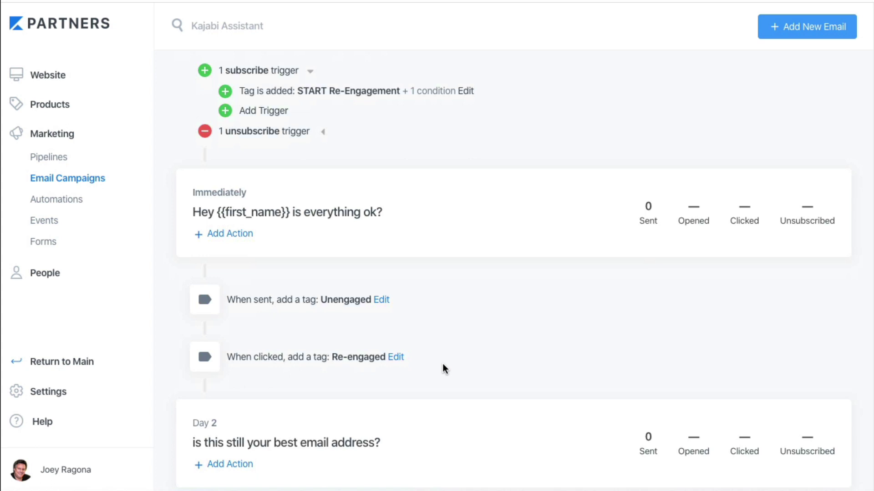
scroll(442, 364, "up", 2)
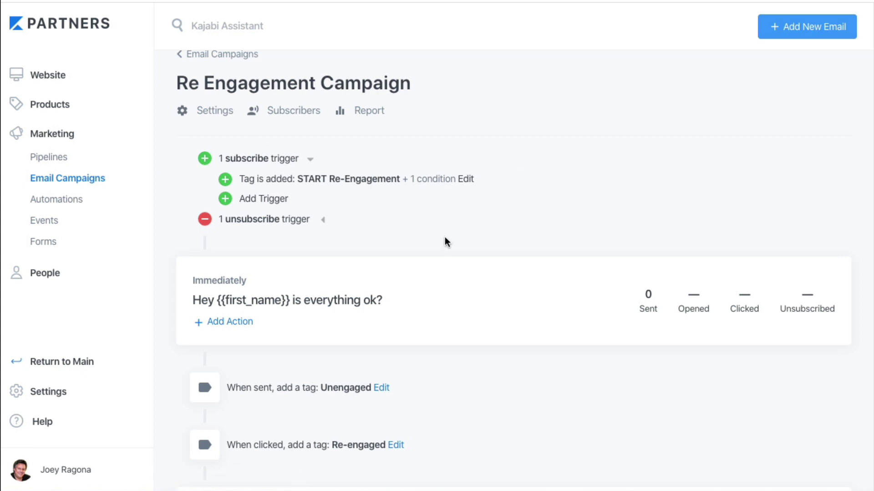
scroll(444, 241, "down", 2)
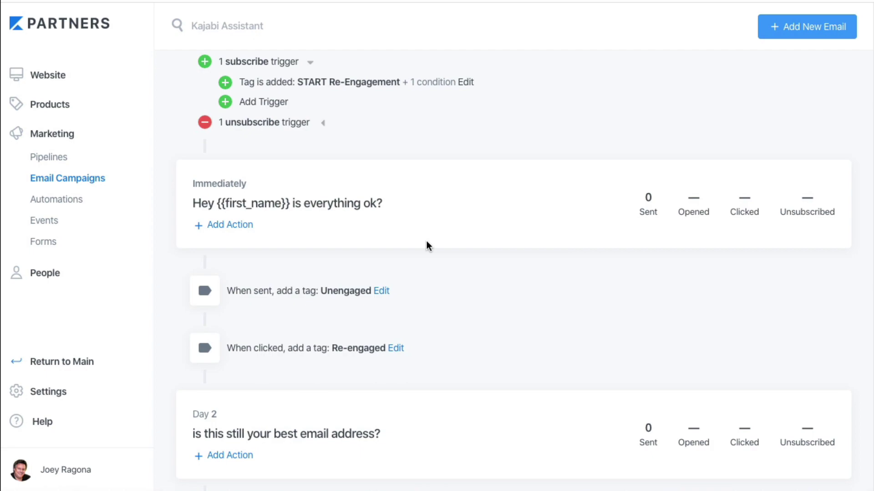
left_click(464, 83)
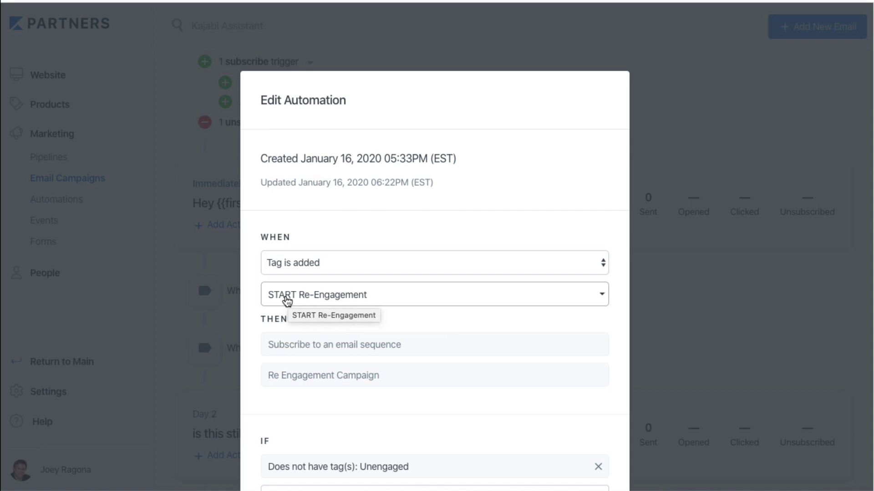
scroll(369, 303, "down", 1)
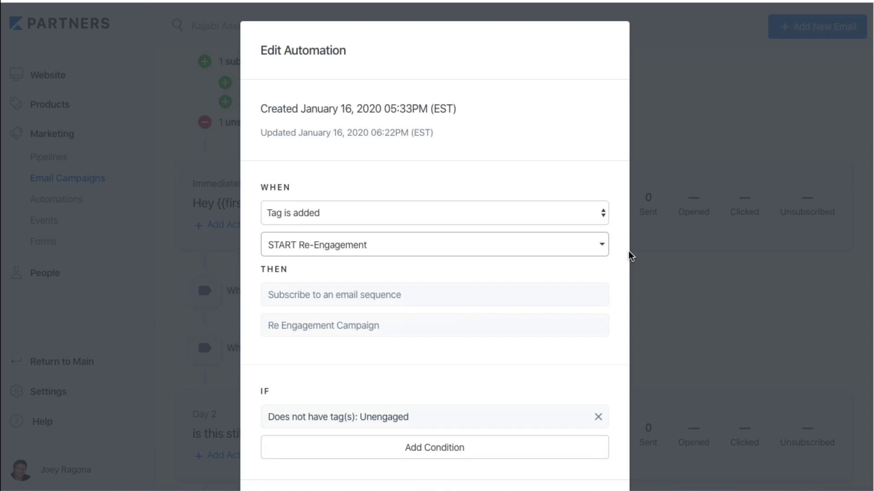
scroll(546, 314, "down", 3)
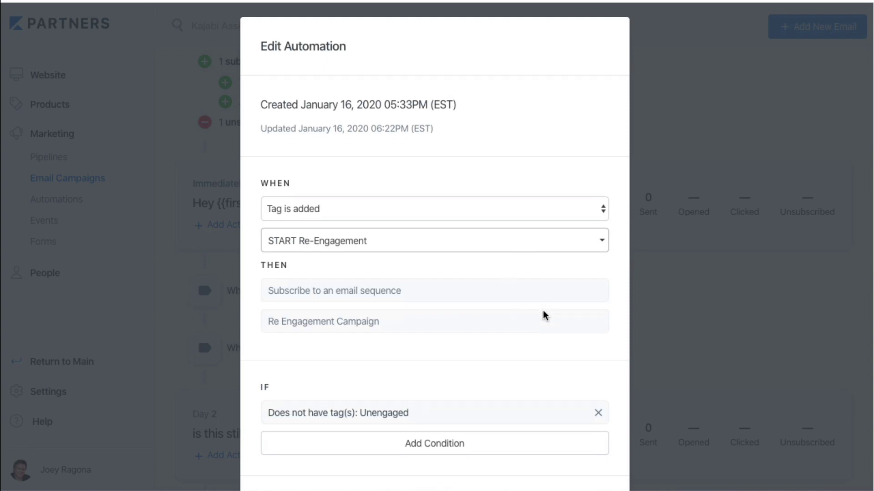
left_click(700, 291)
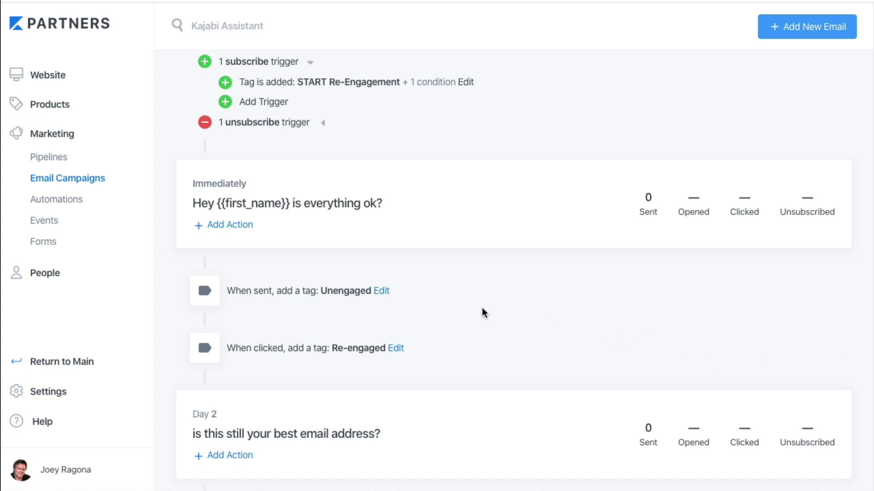
scroll(490, 313, "down", 2)
scroll(490, 313, "up", 5)
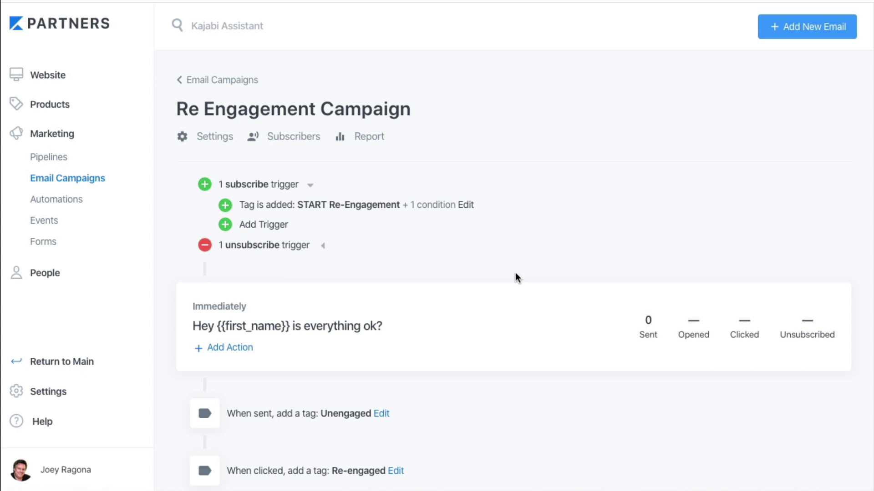
- Open the Re Engagement Campaign settings and examine the automations configured for the sequence
left_click(215, 144)
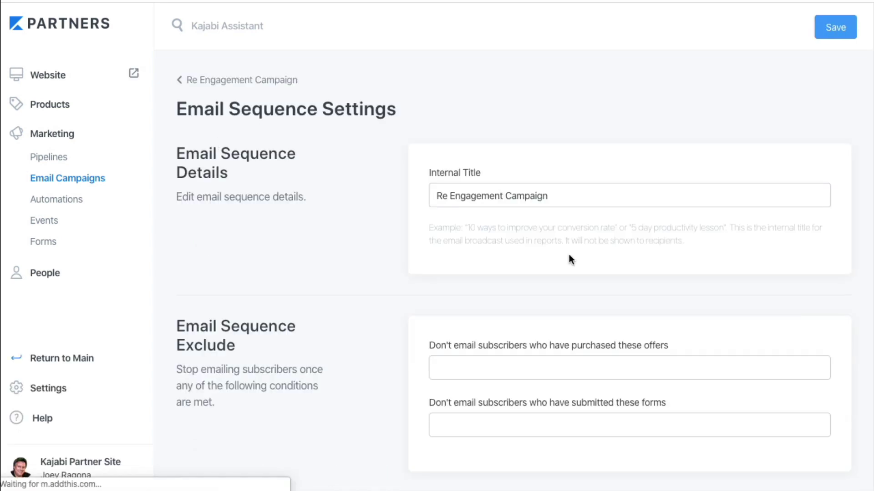
scroll(564, 255, "down", 10)
scroll(564, 262, "down", 3)
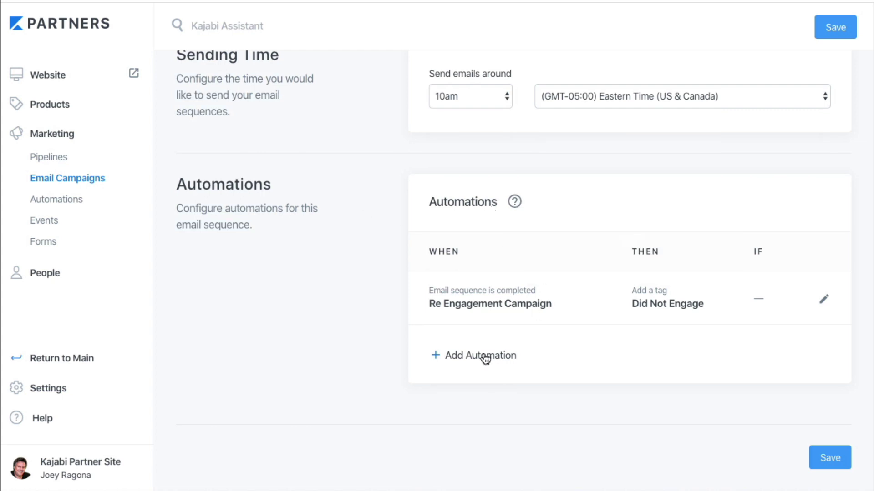
- Examine the sequence-completed automation and its available tag options, leaving the Did Not Engage tag selected without saving
left_click(823, 303)
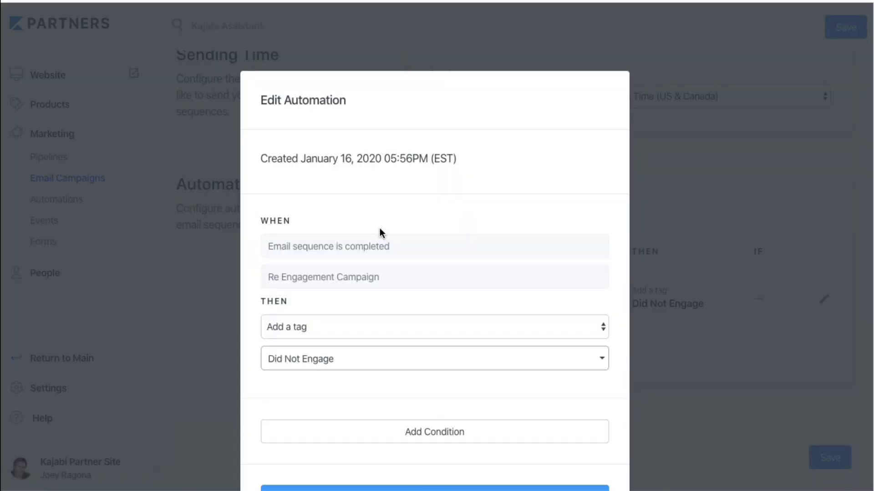
scroll(498, 276, "down", 3)
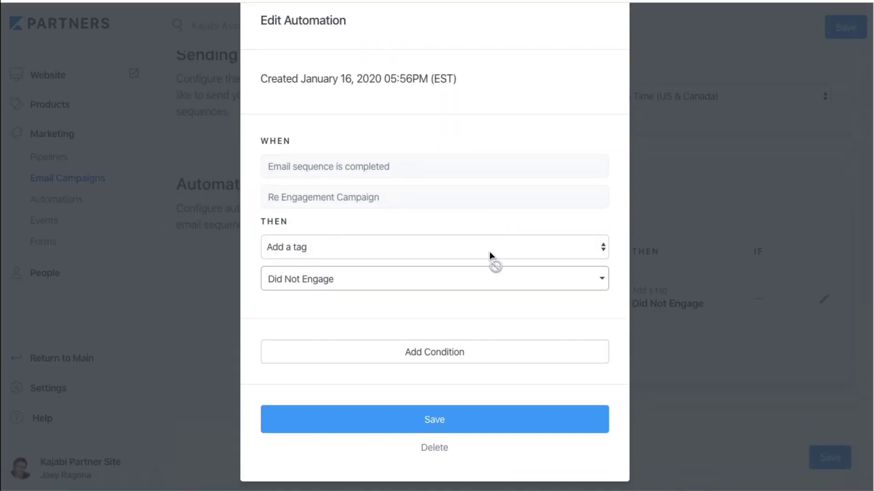
left_click(601, 273)
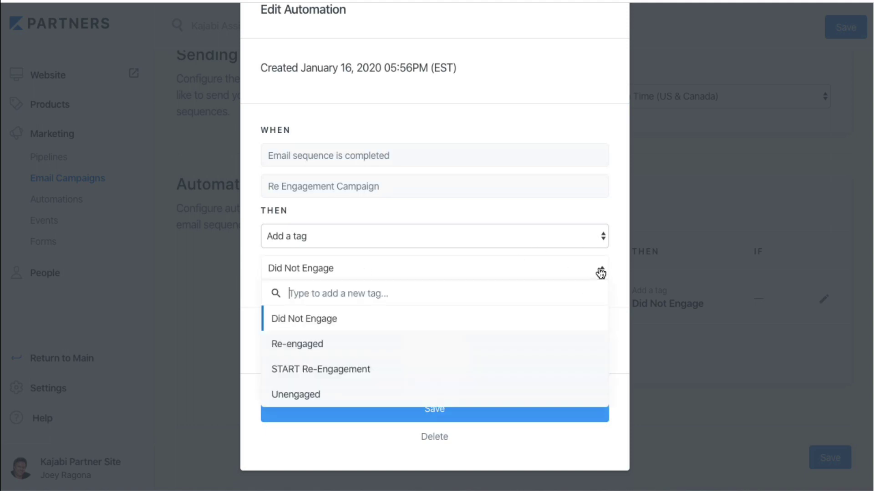
left_click(601, 273)
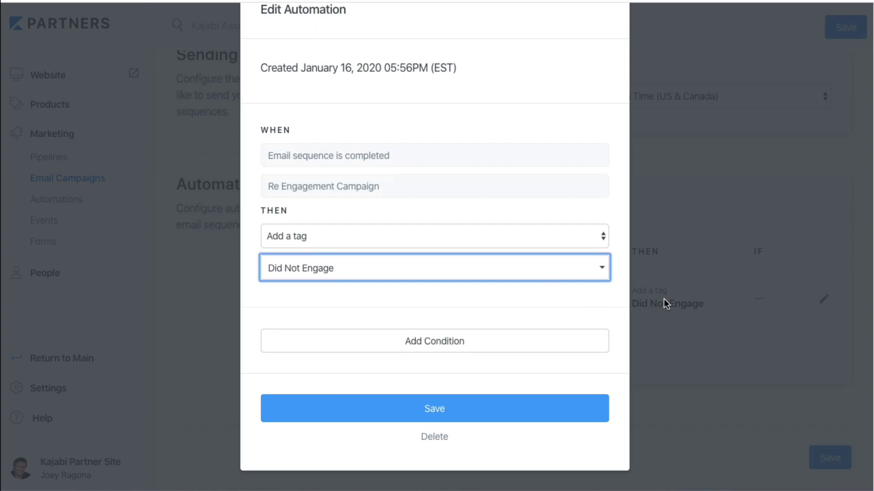
left_click(671, 348)
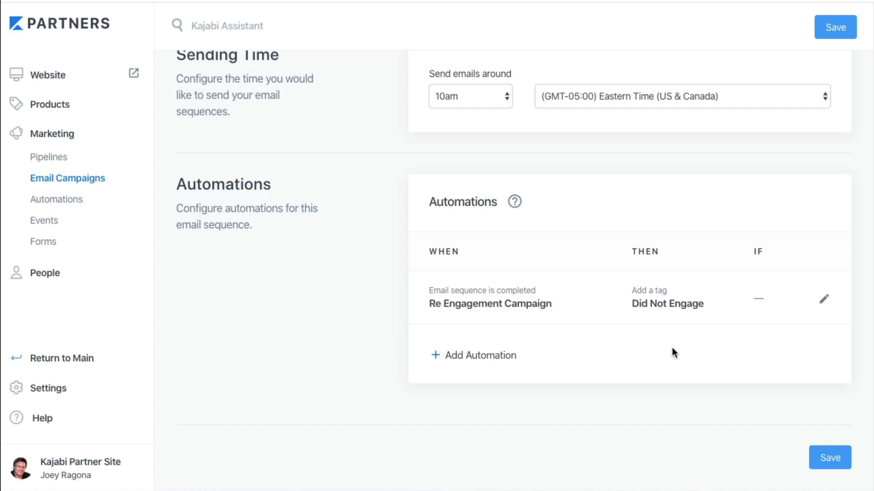
scroll(718, 354, "up", 7)
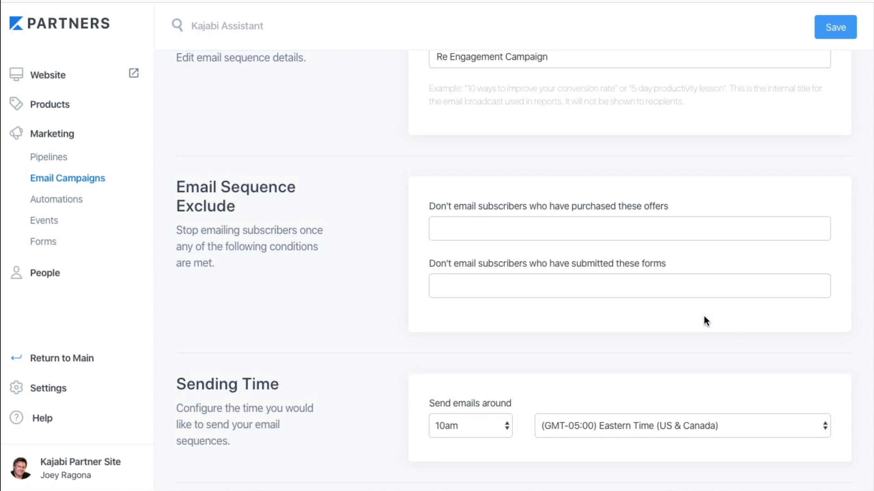
- Filter the People list to contacts who haven't opened an email in the last 30 days
left_click(50, 274)
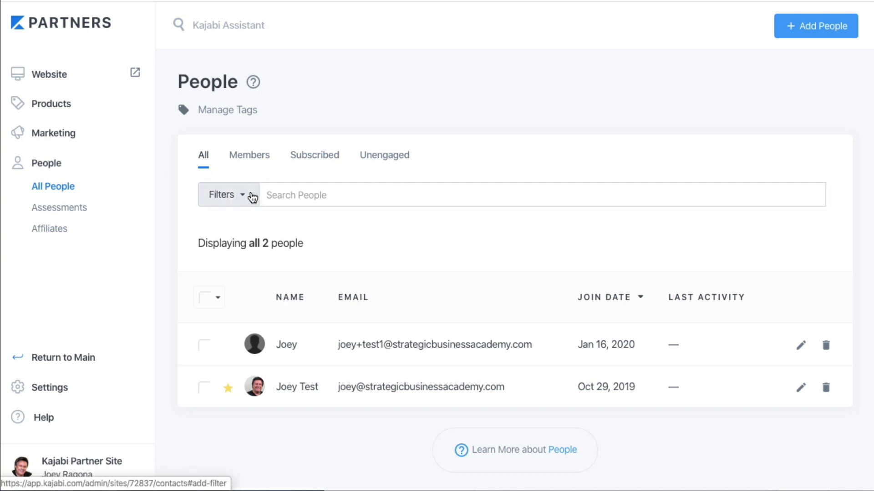
left_click(252, 197)
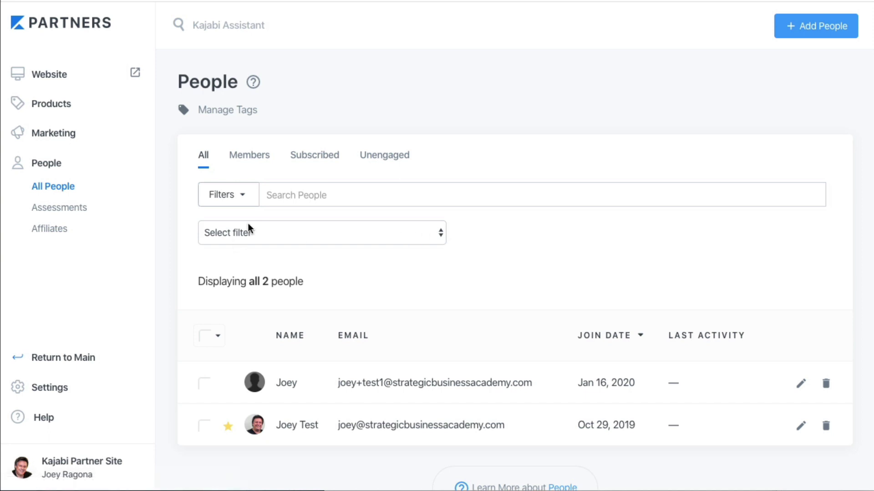
left_click(432, 233)
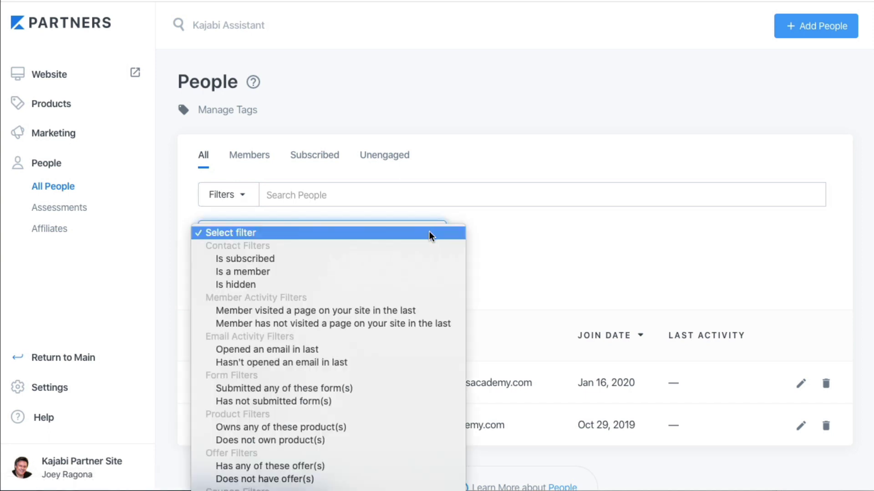
left_click(382, 363)
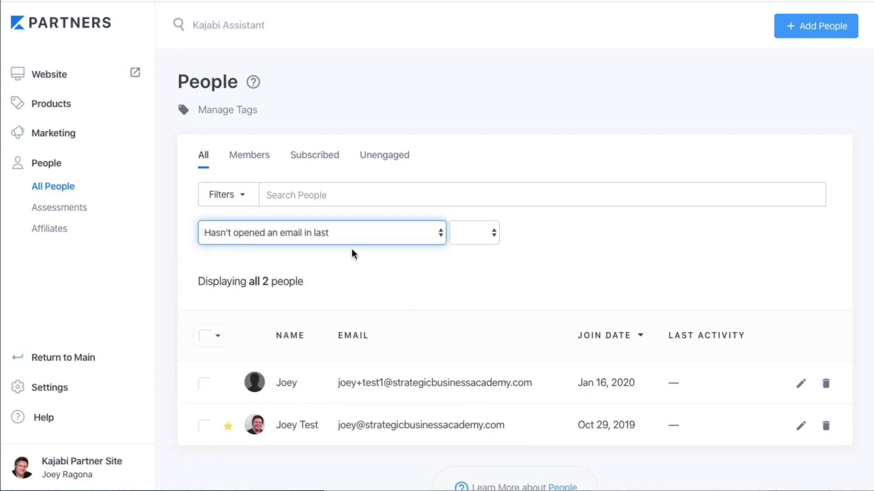
left_click(487, 235)
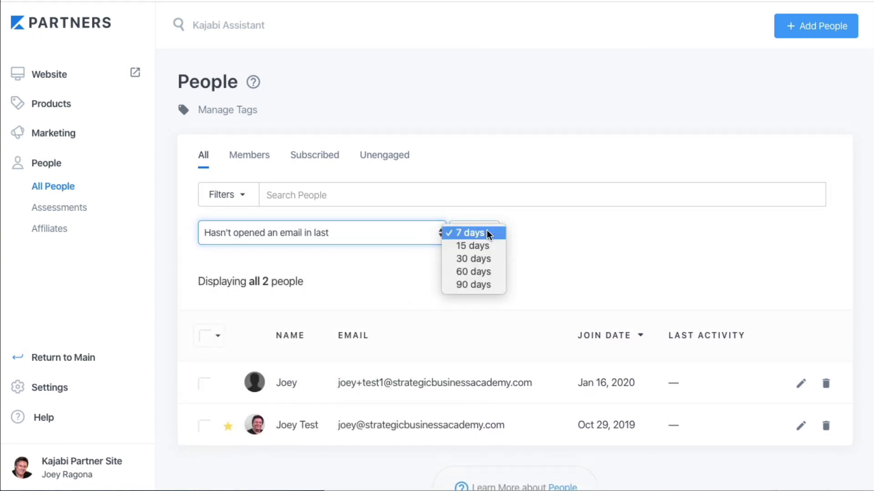
left_click(489, 258)
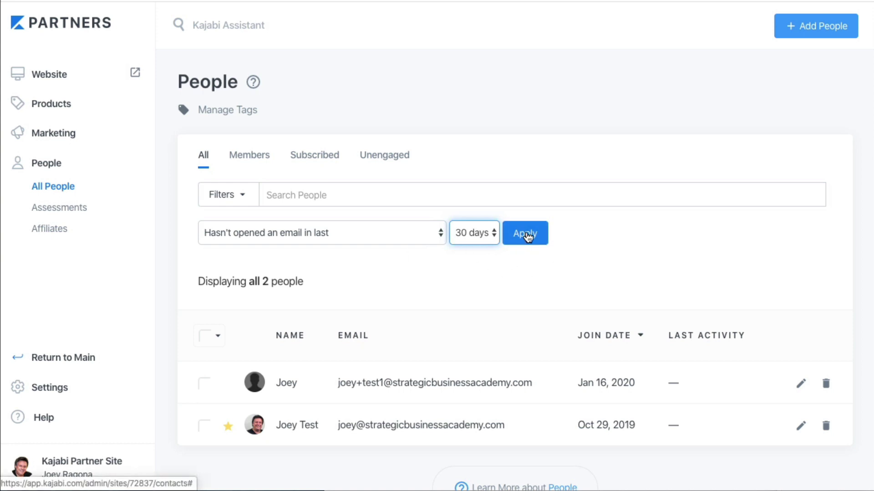
left_click(526, 235)
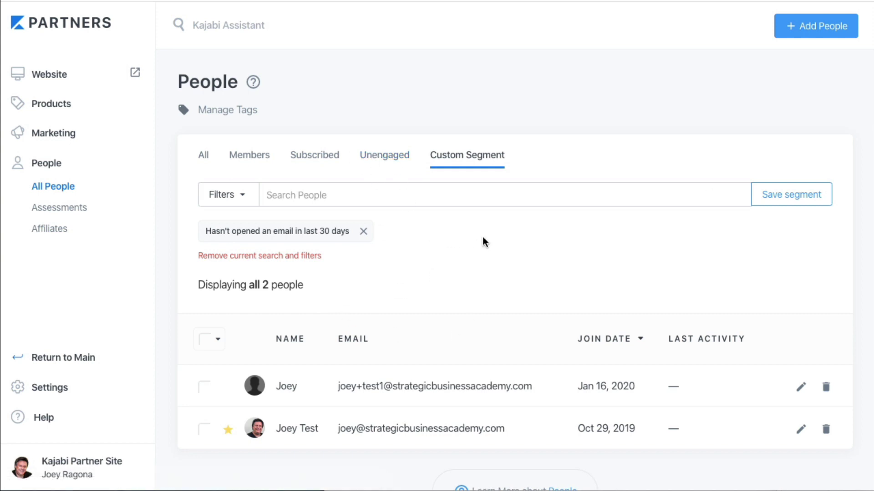
- Select all contacts in the filtered segment and add the START Re-Engagement tag to them in bulk
left_click(207, 339)
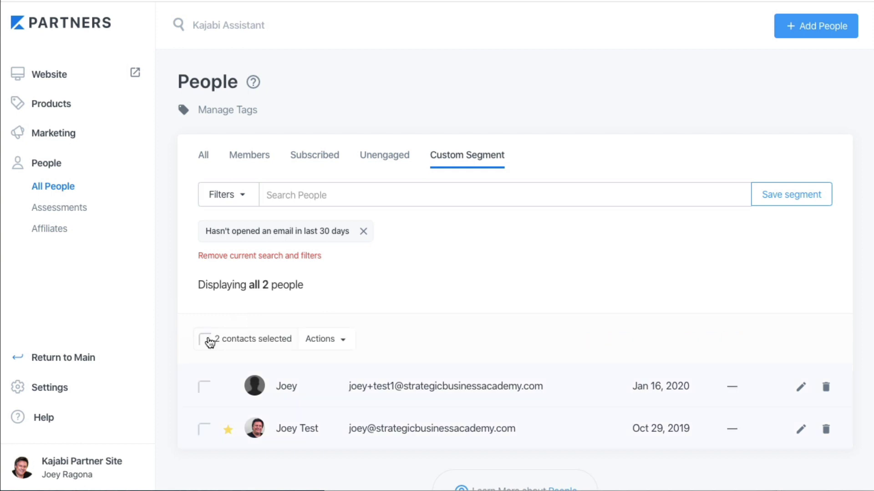
left_click(342, 341)
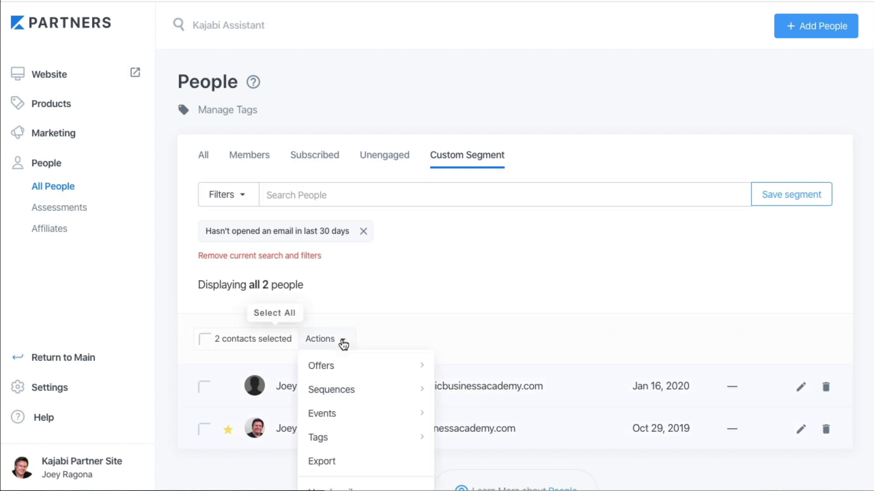
mouse_move(343, 413)
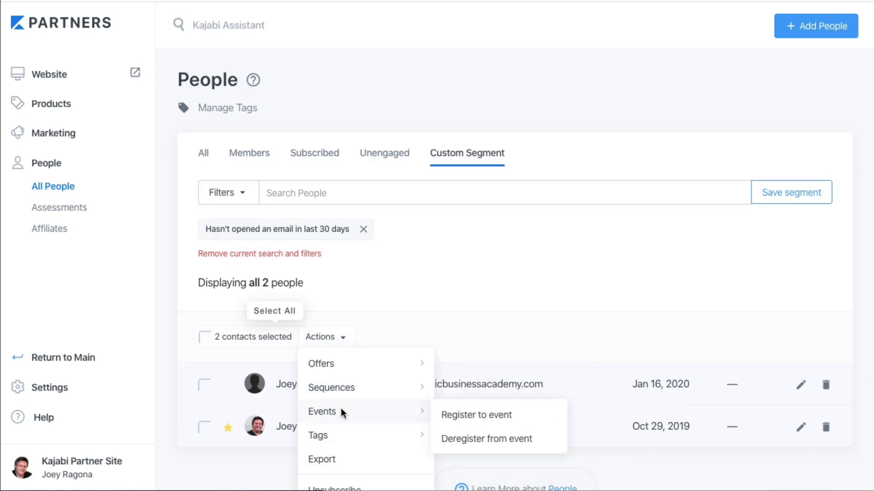
mouse_move(343, 435)
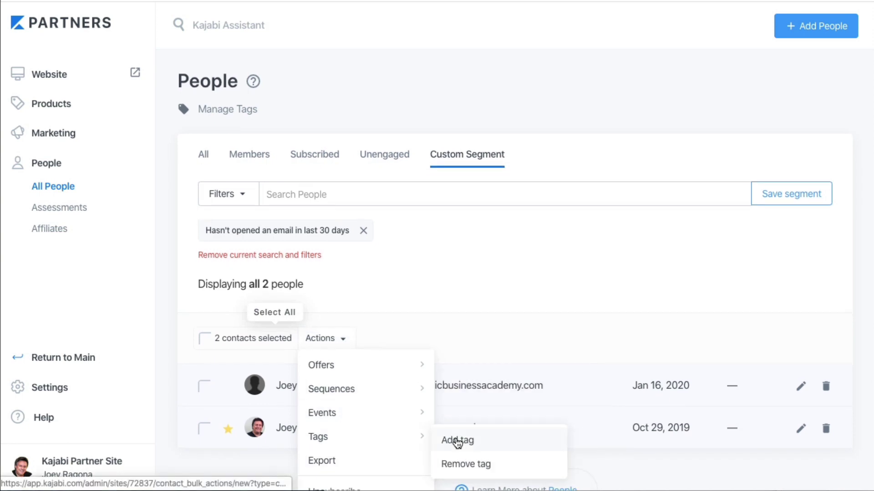
left_click(457, 440)
left_click(603, 162)
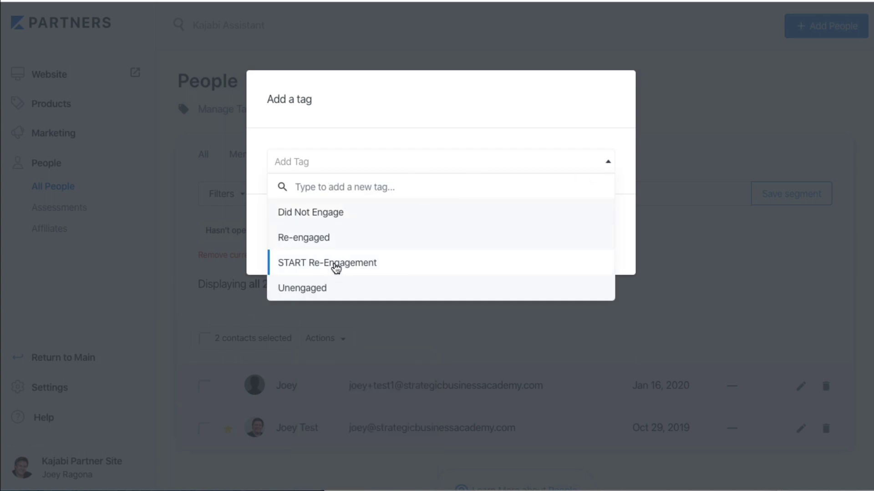
left_click(336, 266)
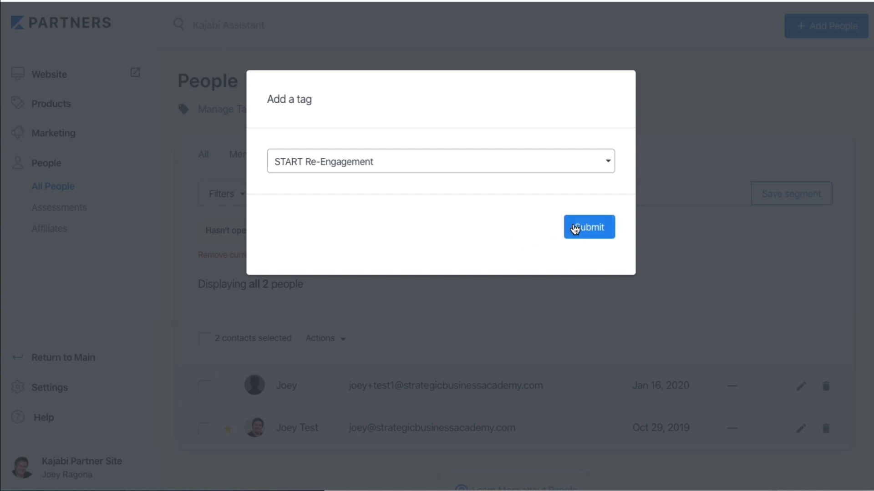
left_click(588, 230)
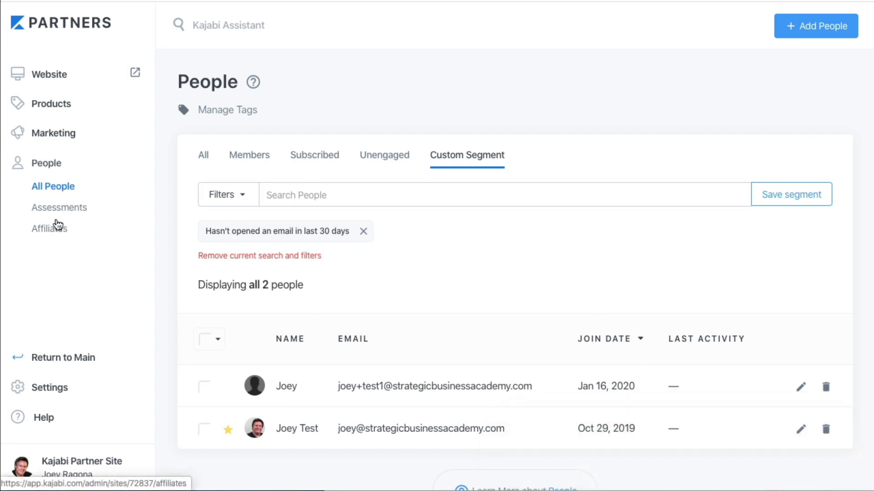
- Return to the Re Engagement Campaign and check its subscriber list and the first email's sending statistics
left_click(51, 135)
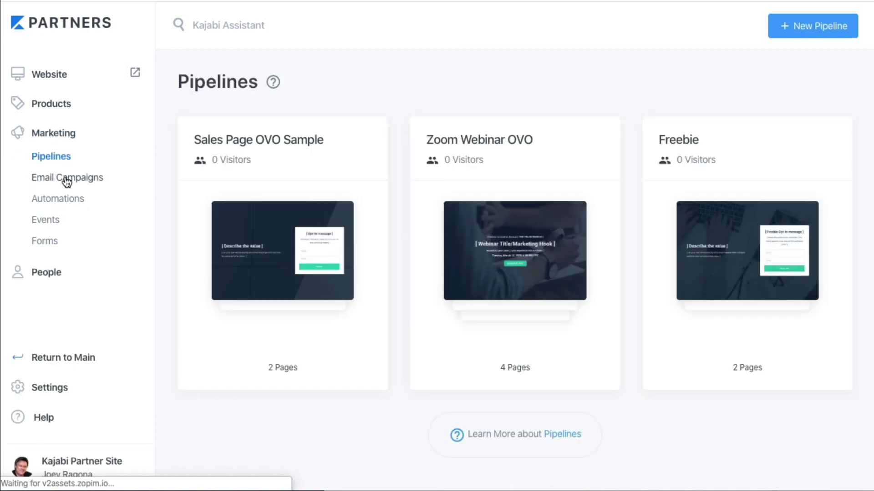
left_click(67, 180)
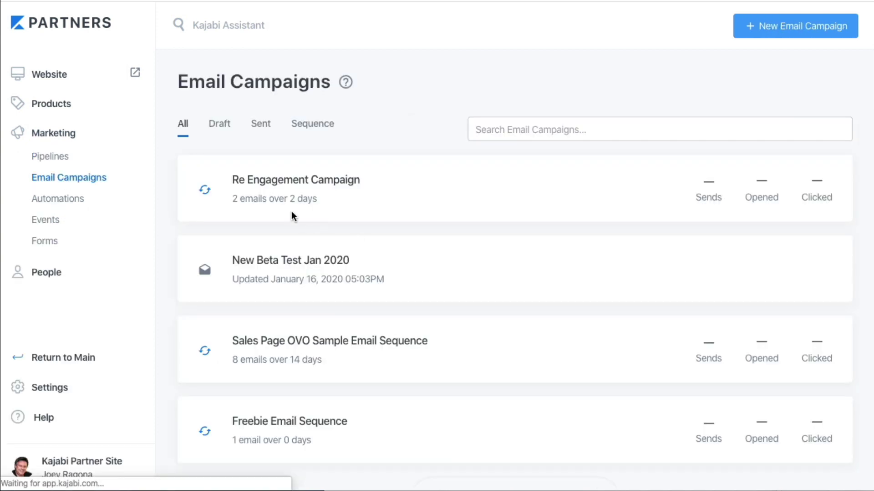
left_click(336, 191)
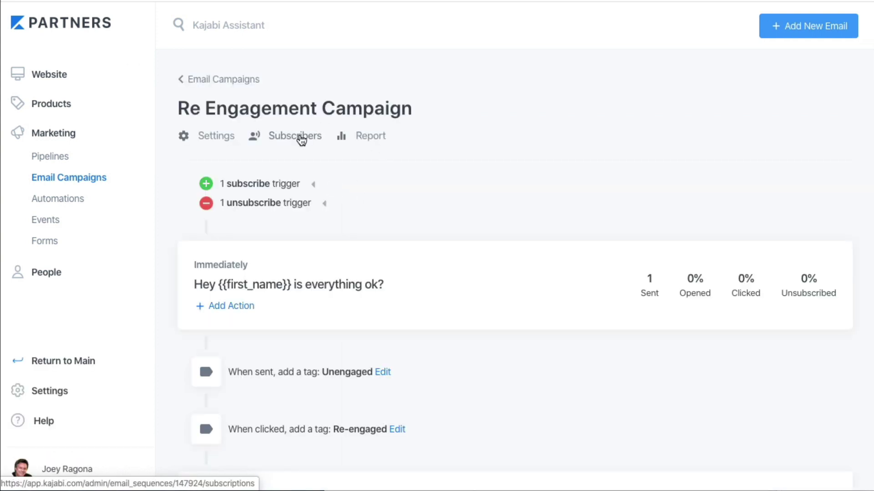
left_click(297, 140)
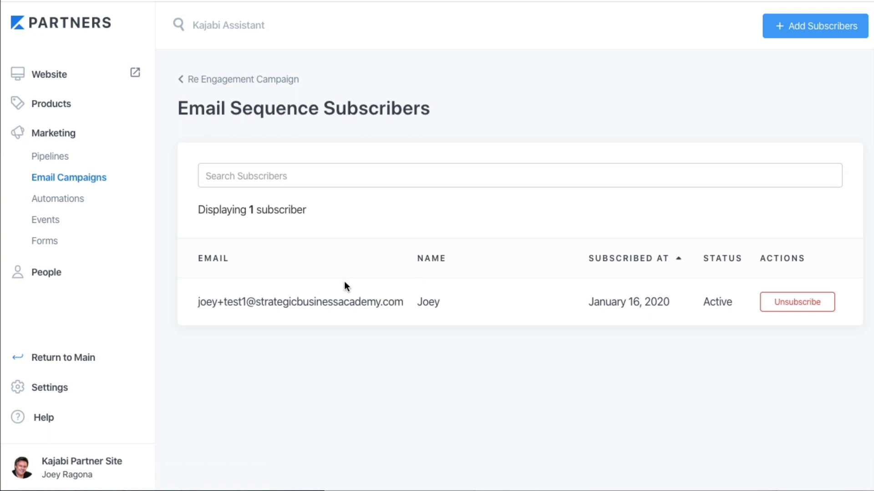
left_click(244, 81)
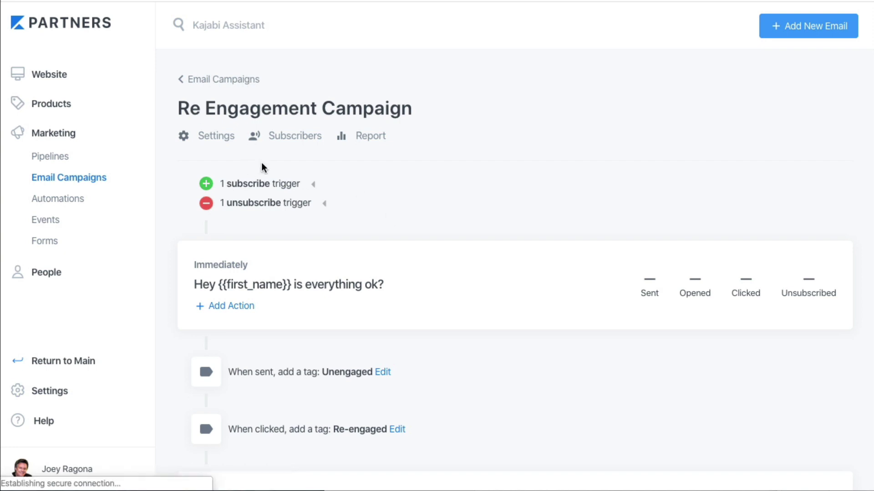
left_click(295, 137)
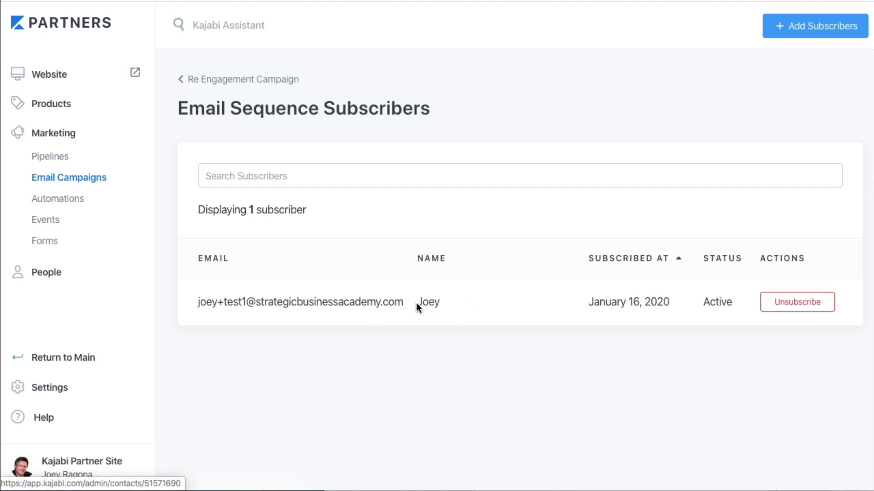
- Open the subscribed contact's profile from the subscriber list and review its tags and lifecycle activity
left_click(430, 306)
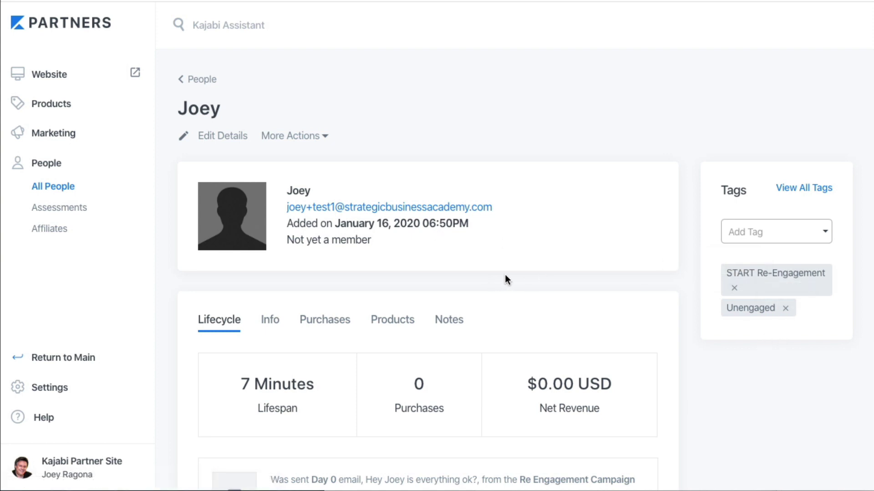
scroll(507, 263, "down", 1)
scroll(492, 177, "up", 1)
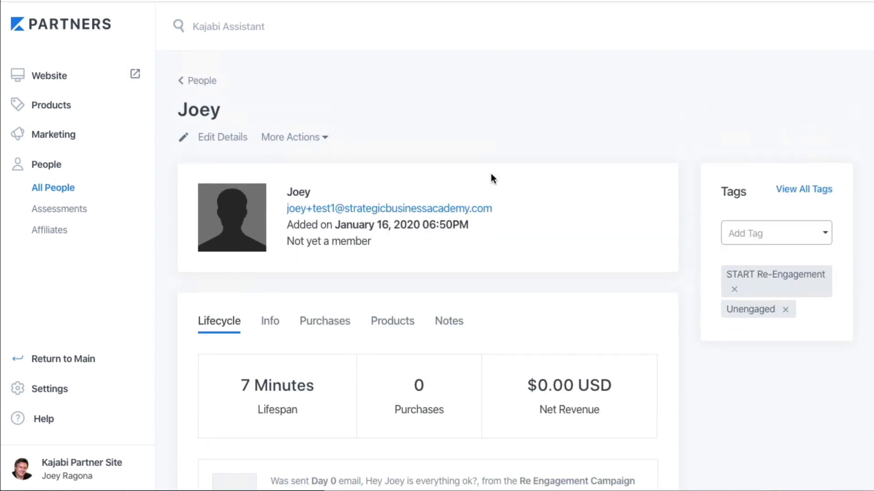
- Return to the People list and set up a "Has all of these tag(s)" filter with the Re-engaged tag
left_click(191, 90)
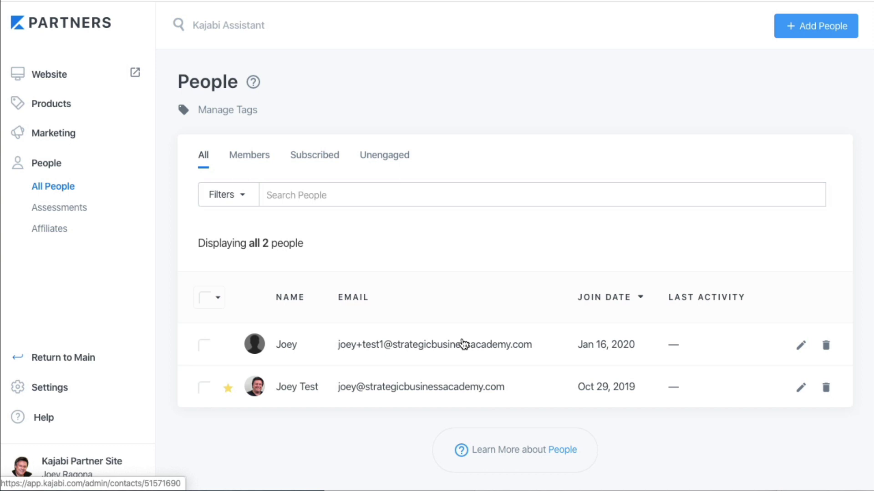
left_click(245, 194)
left_click(342, 227)
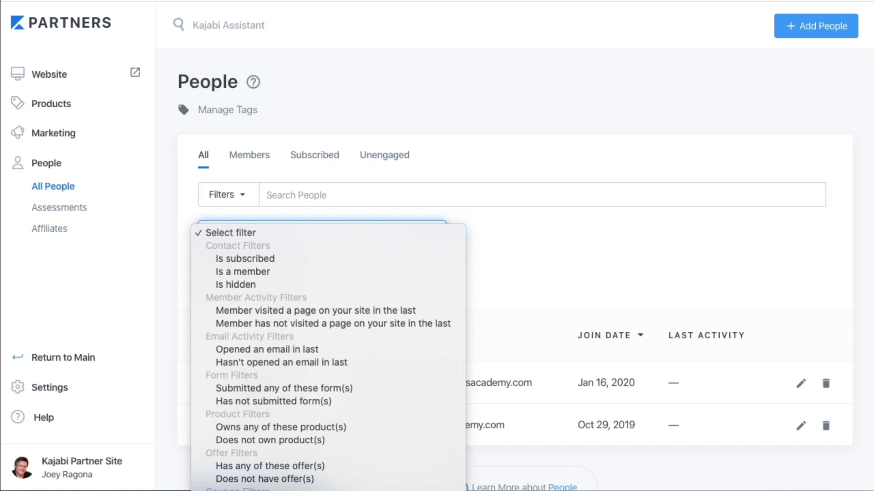
left_click(328, 490)
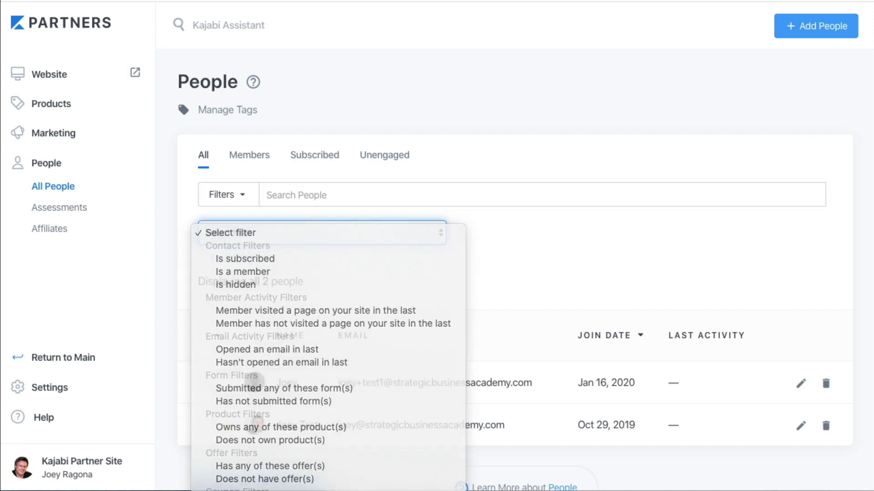
left_click(487, 232)
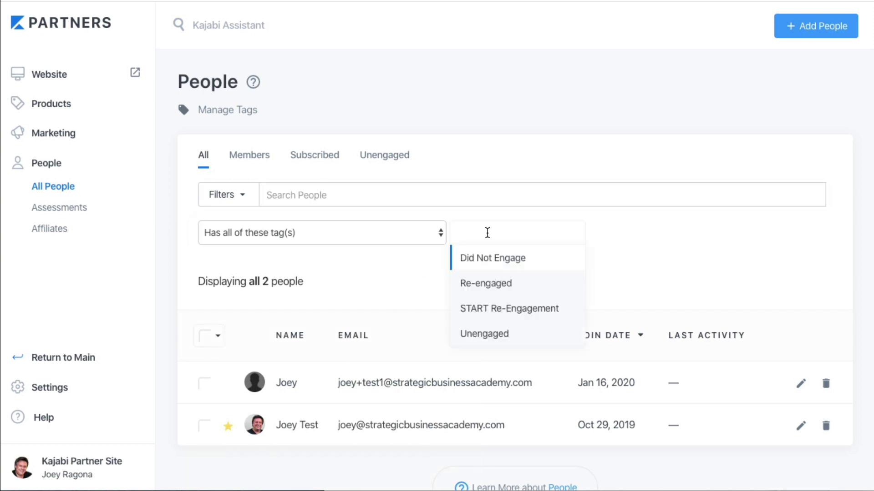
left_click(493, 285)
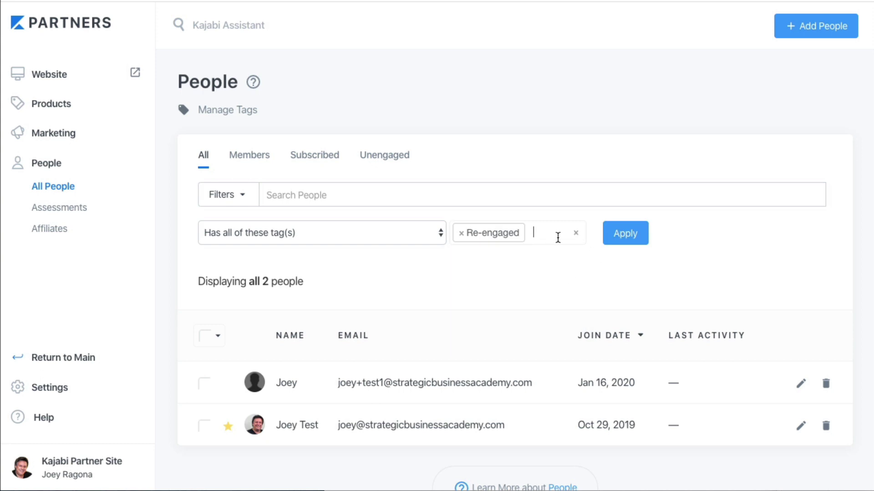
- Add the Unengaged tag to the filter and apply it to check for people with both tags, clearing the filter after the check
left_click(563, 234)
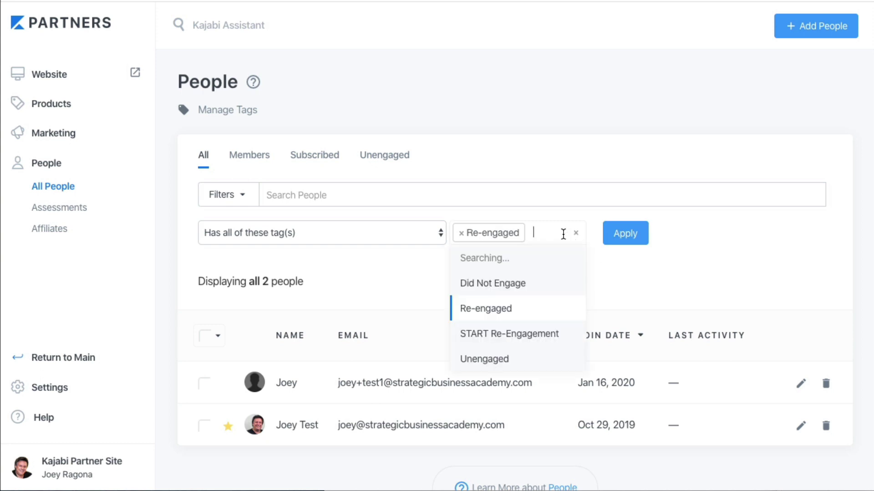
type("engage")
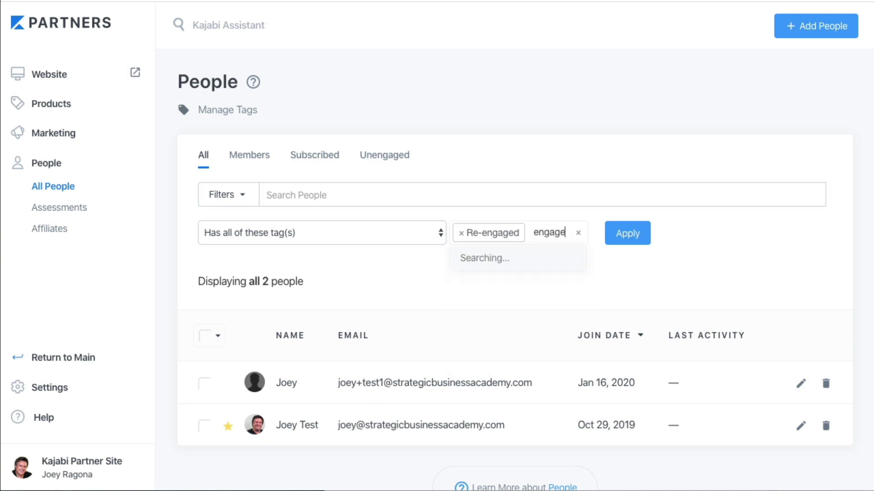
key("BackSpace")
key("BackSpace")
key("BackSpace")
key("BackSpace")
key("BackSpace")
key("BackSpace")
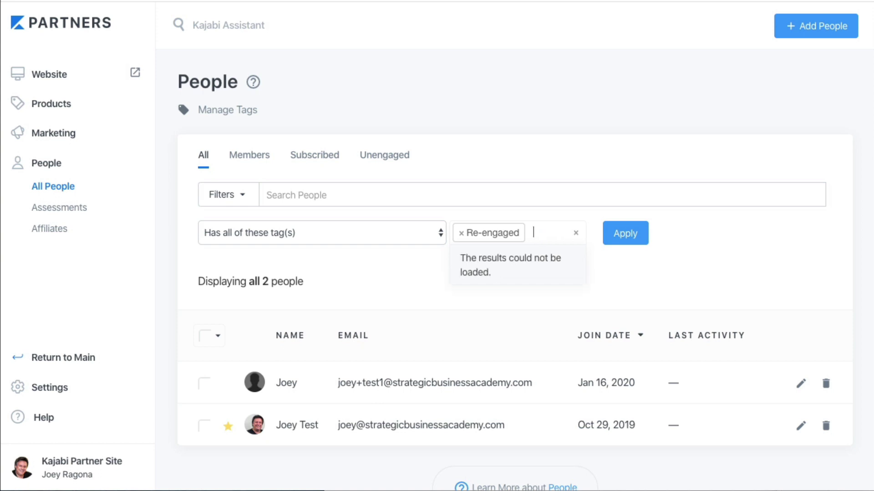
type("unengage")
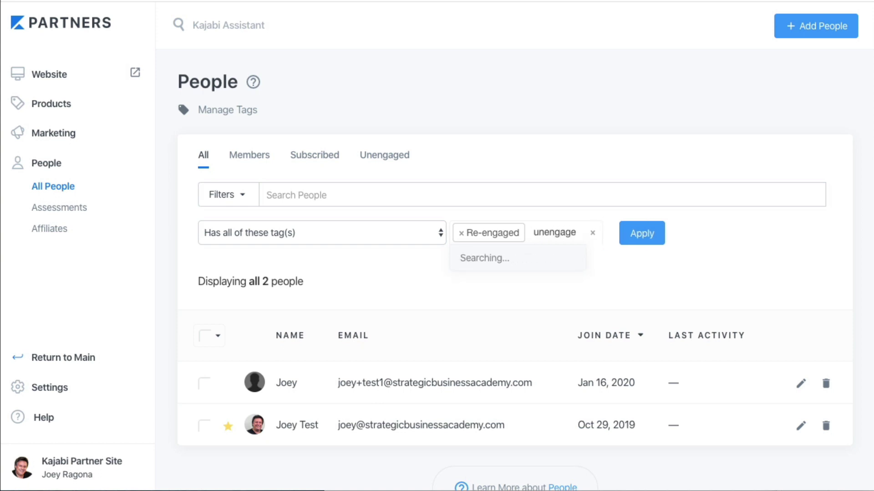
left_click(485, 258)
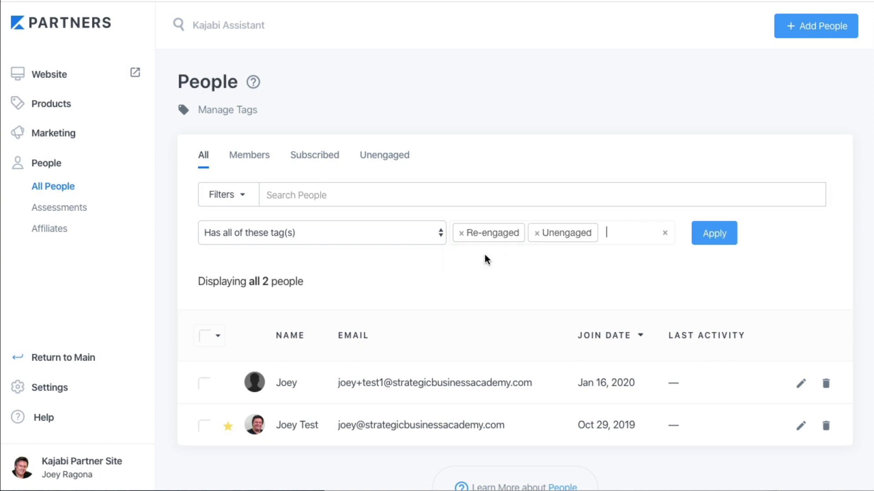
left_click(714, 237)
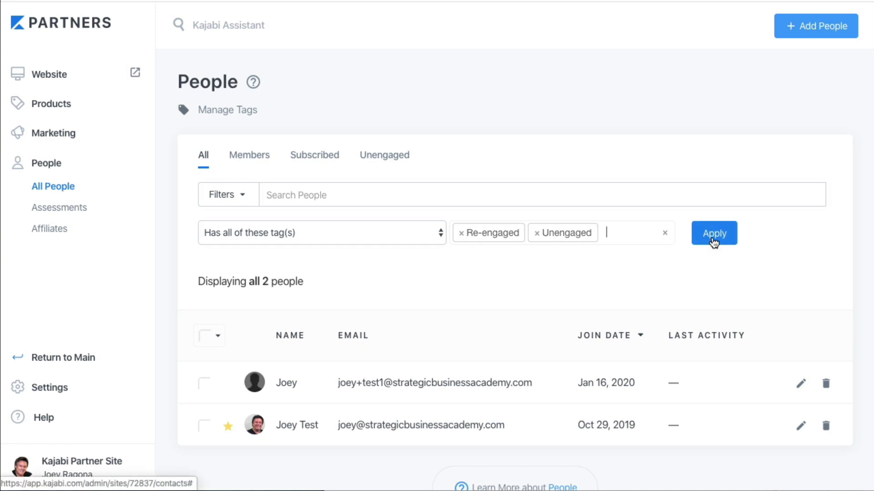
left_click(714, 241)
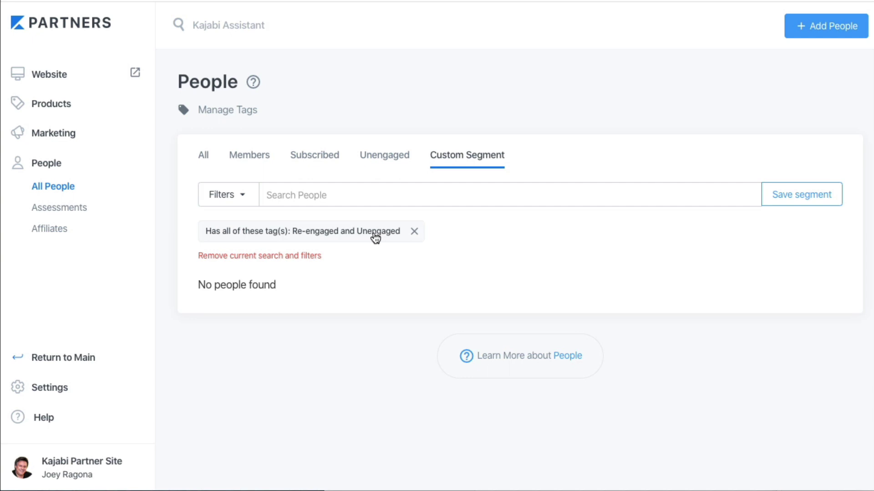
left_click(414, 232)
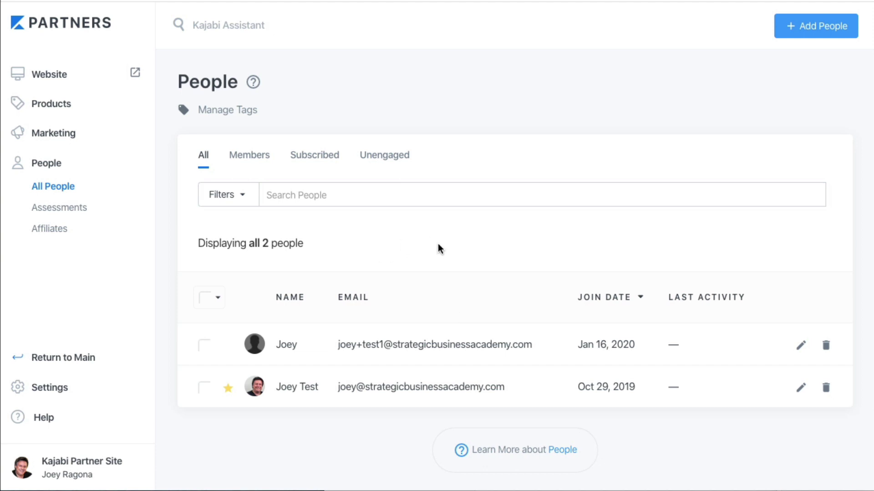
- Select all contacts in the Unengaged segment and review the tags available for bulk adding, closing the dialog without adding one
left_click(391, 157)
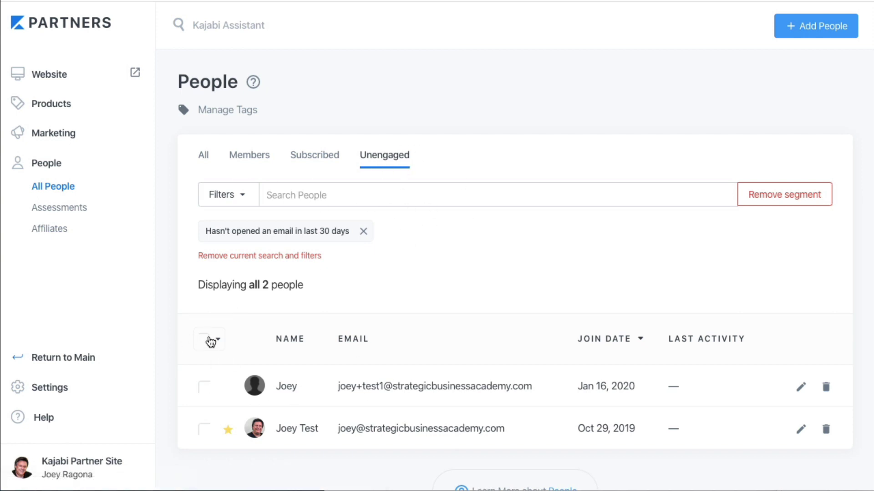
left_click(210, 341)
left_click(343, 342)
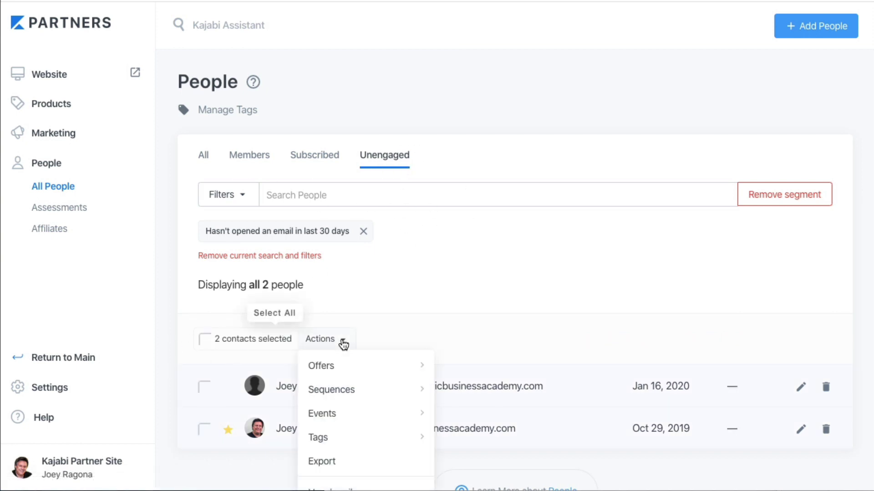
mouse_move(336, 439)
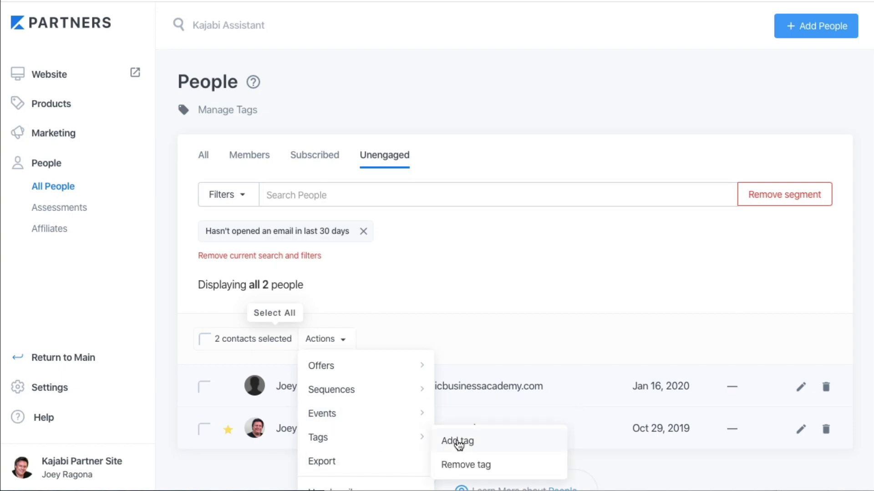
left_click(458, 442)
left_click(602, 163)
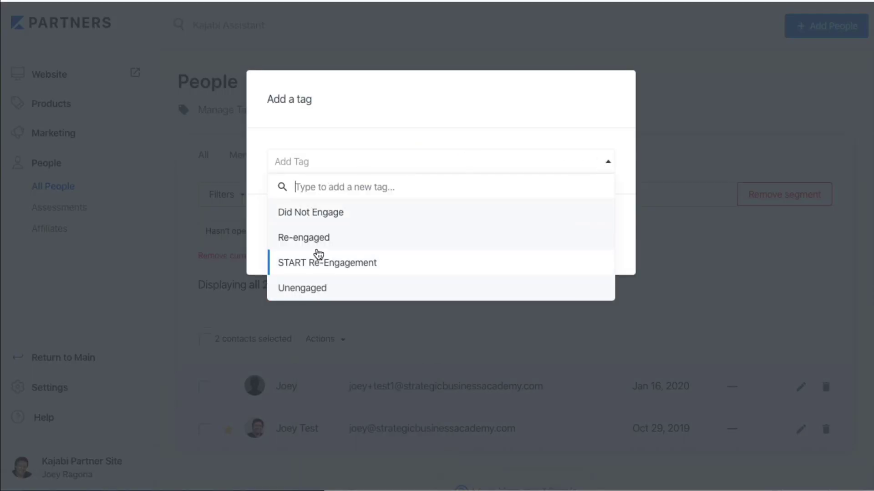
left_click(677, 250)
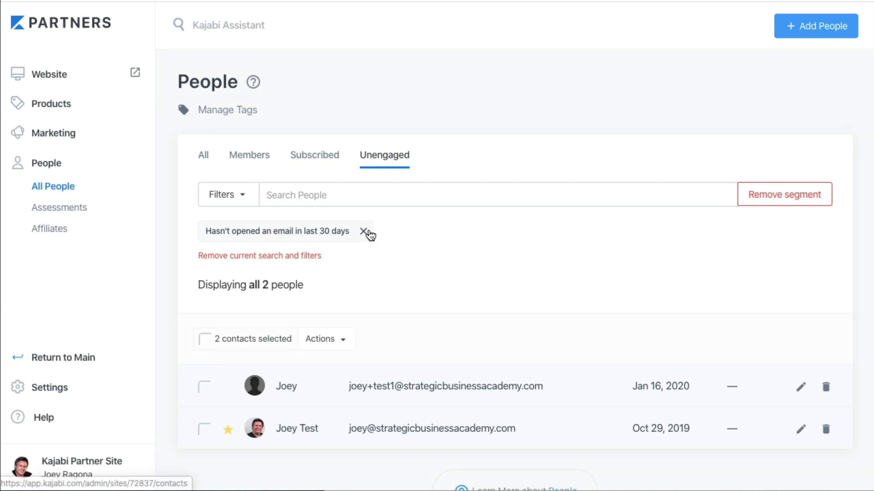
- Replace the inactivity filter on the People list with "Has any of these tag(s)" set to Did Not Engage
left_click(367, 232)
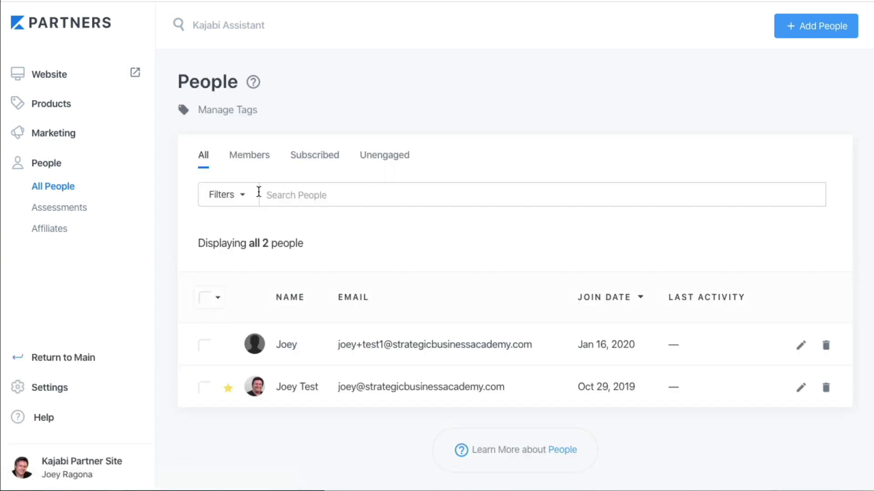
left_click(244, 200)
left_click(436, 231)
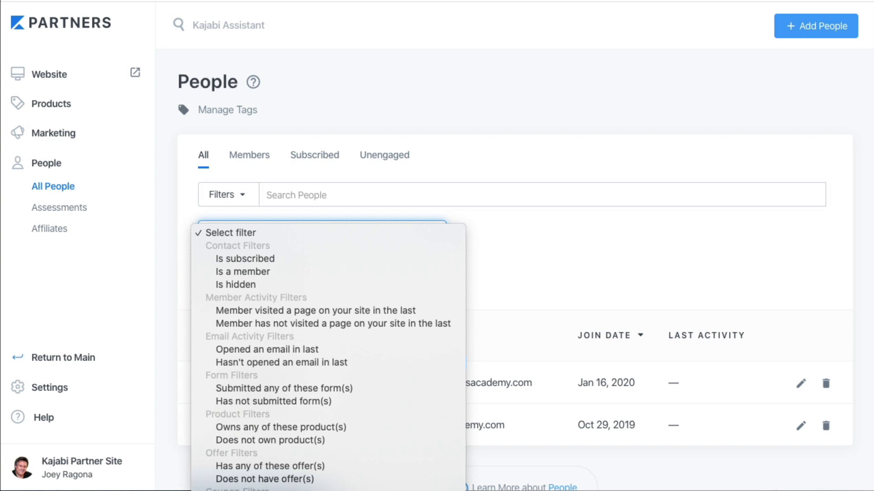
left_click(349, 267)
left_click(488, 236)
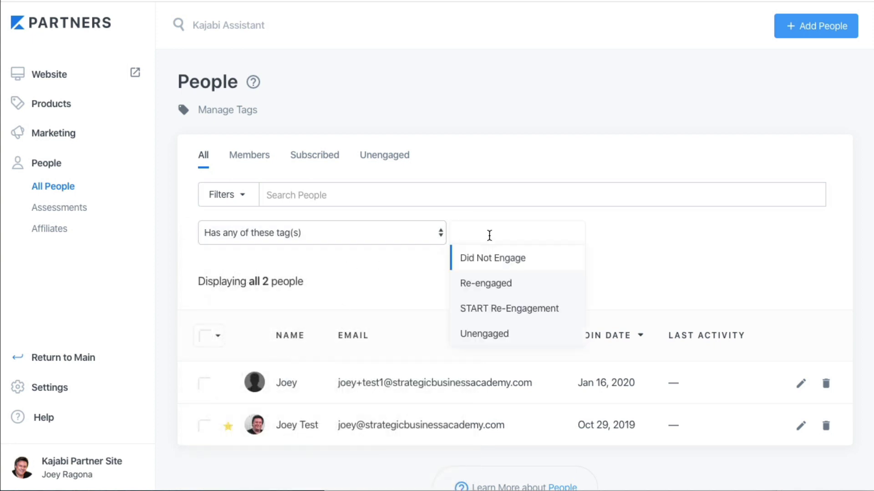
left_click(502, 260)
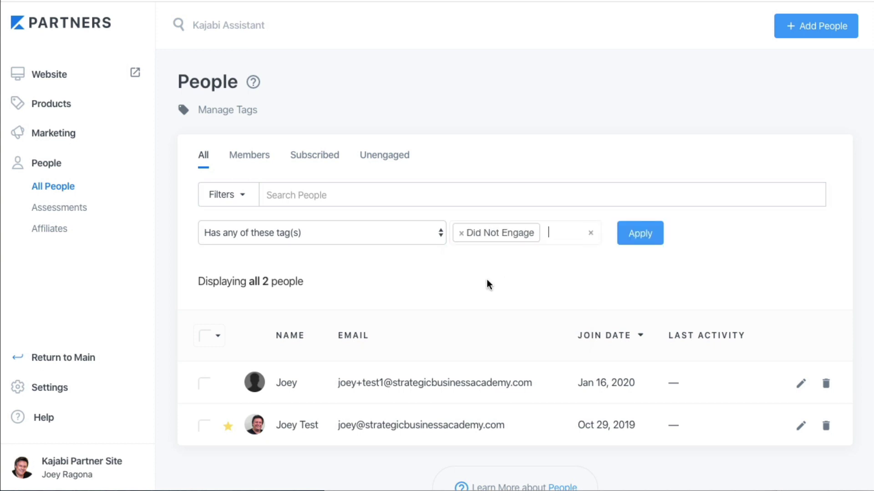
left_click(640, 238)
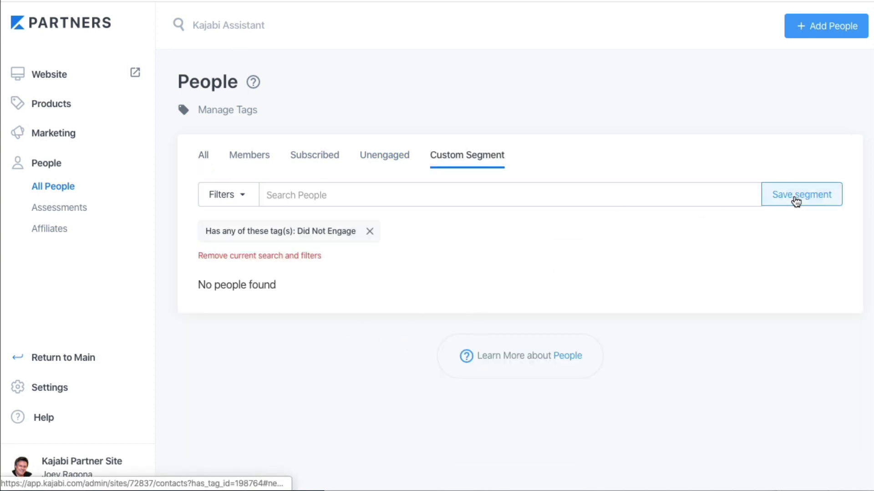
- Save the filtered list as a segment titled "Did Not Engage"
left_click(795, 198)
left_click(310, 182)
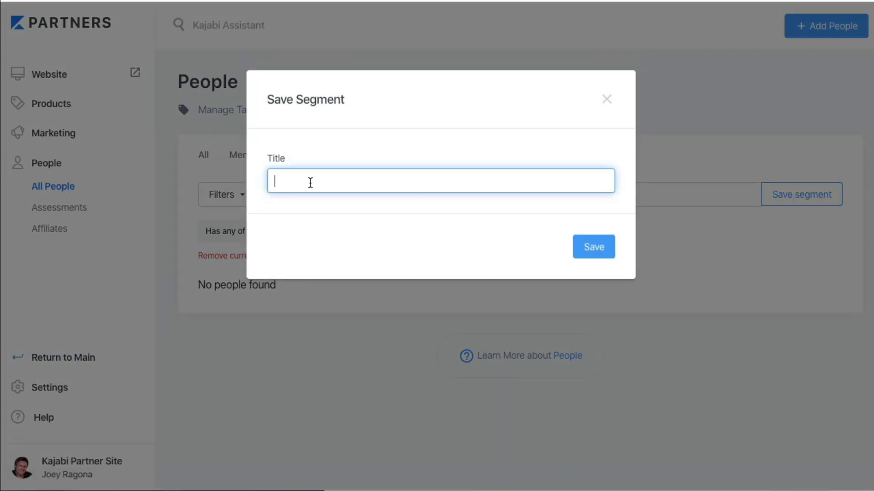
type("Did Not Engage")
left_click(596, 241)
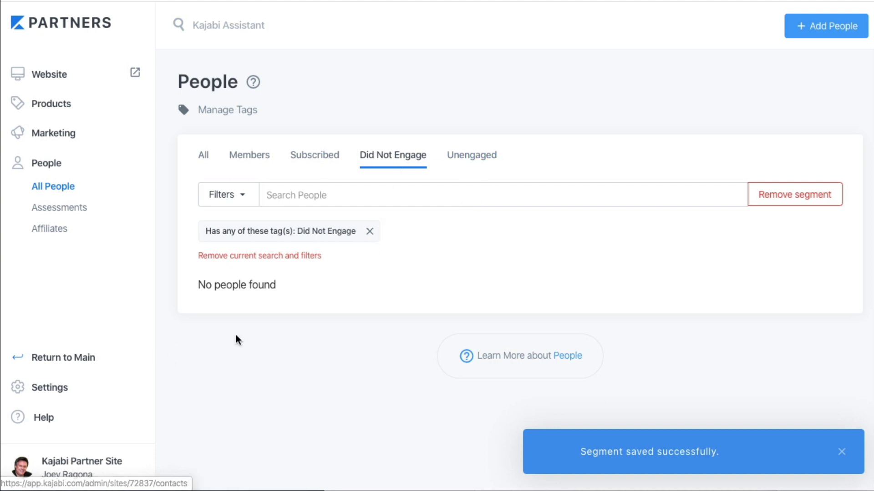
- Show all people, select every contact and review the bulk actions available for them without applying any
left_click(205, 163)
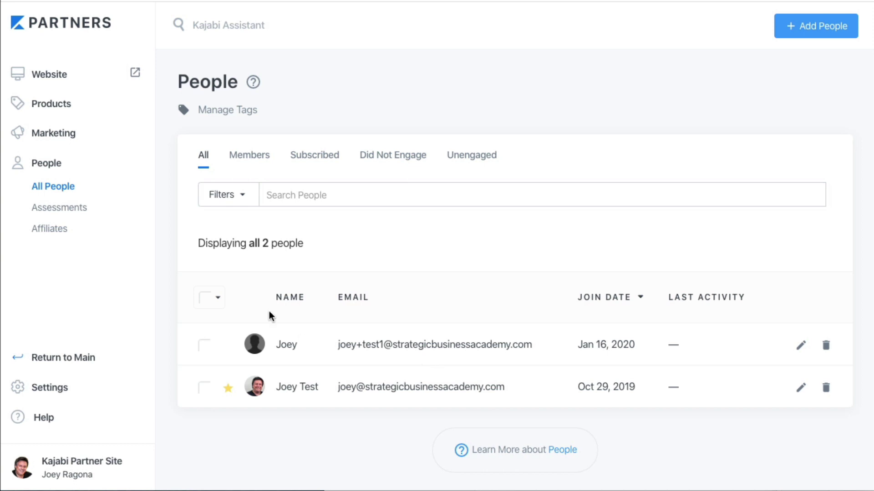
left_click(212, 301)
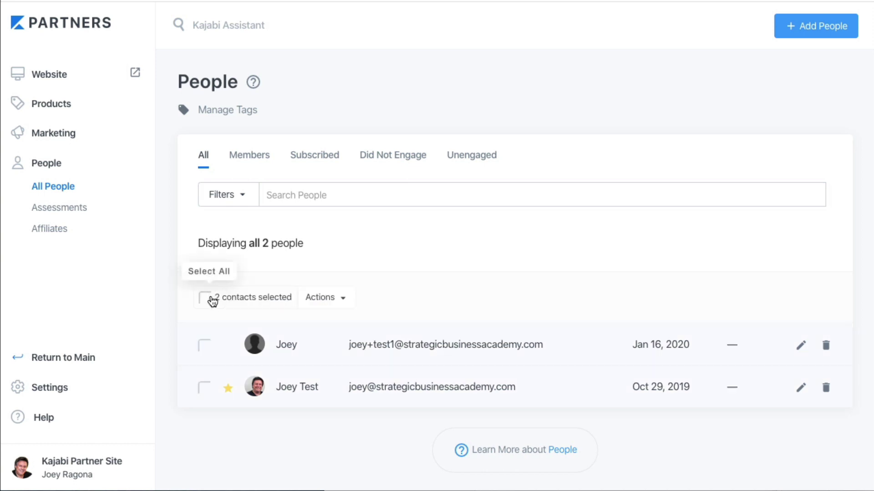
left_click(342, 301)
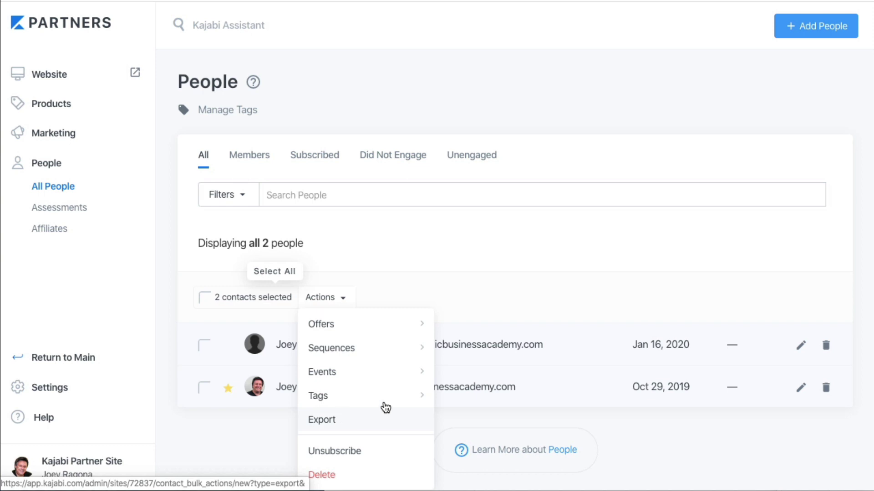
left_click(484, 247)
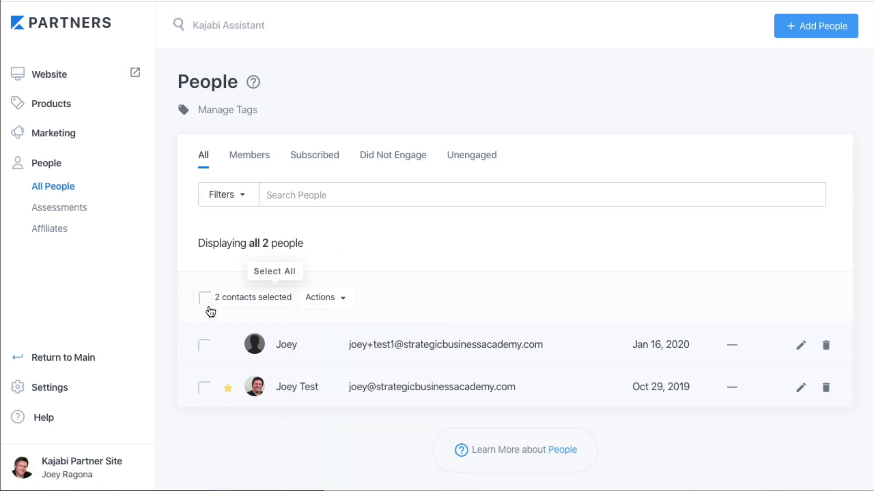
left_click(343, 300)
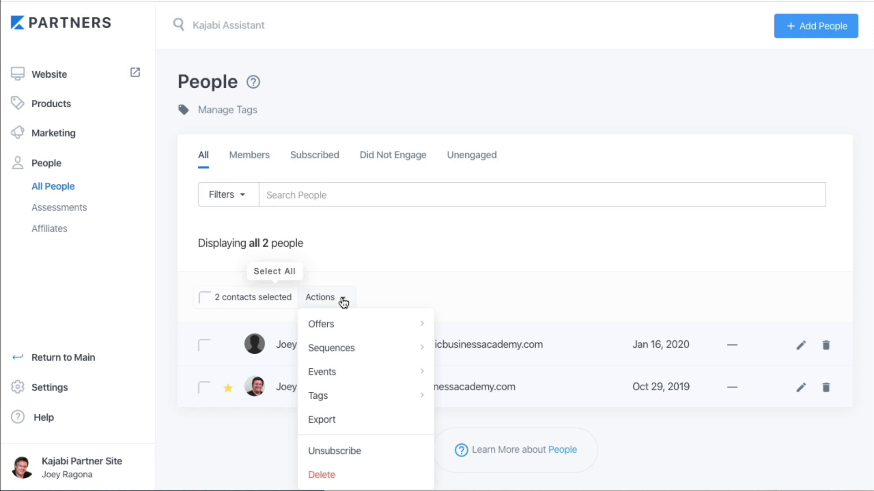
left_click(490, 245)
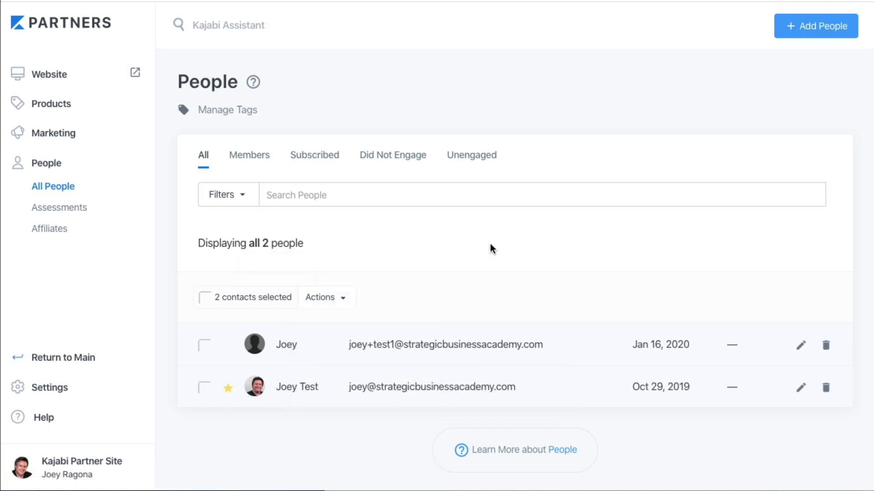